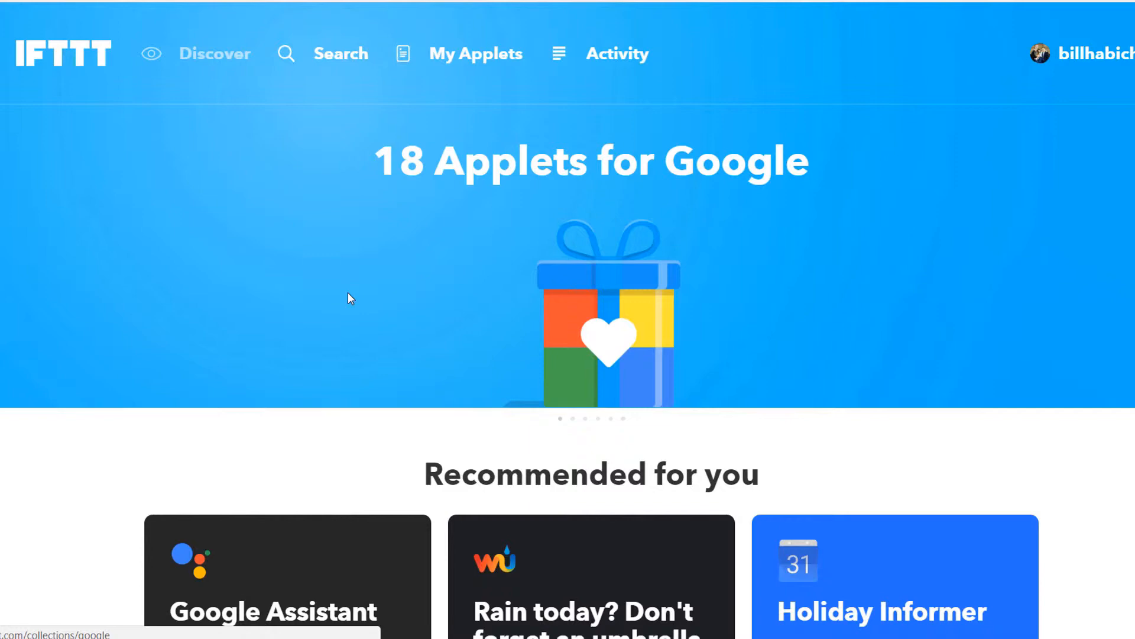
Step: From My Applets, start a new applet and open the trigger service list
{"action": "left_click", "coordinate": [451, 53]}
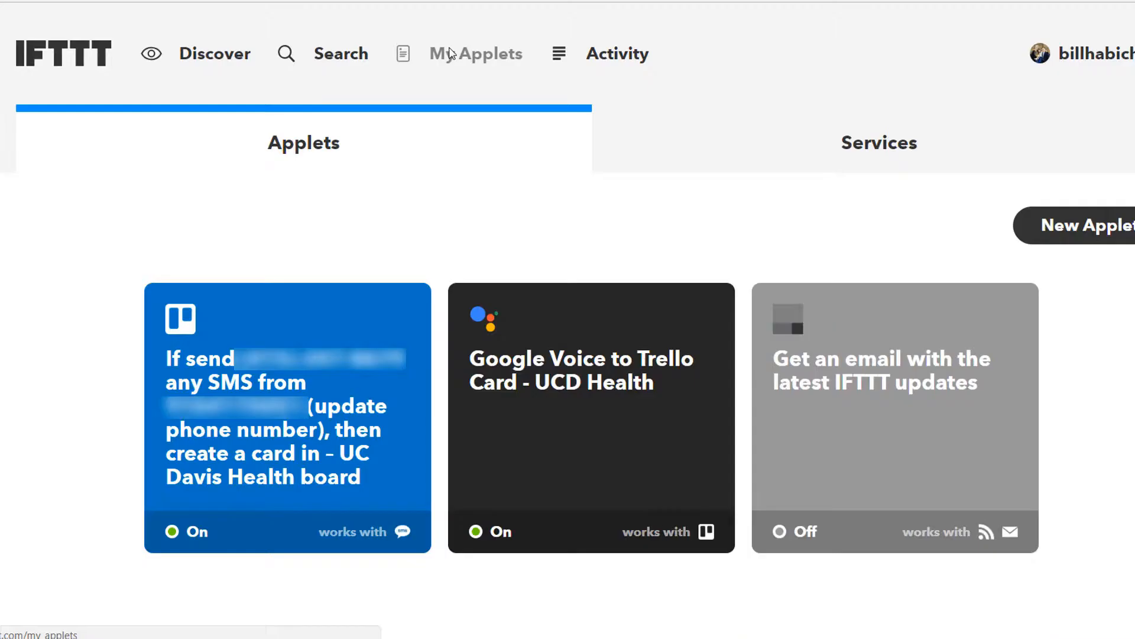
{"action": "left_click", "coordinate": [1096, 232]}
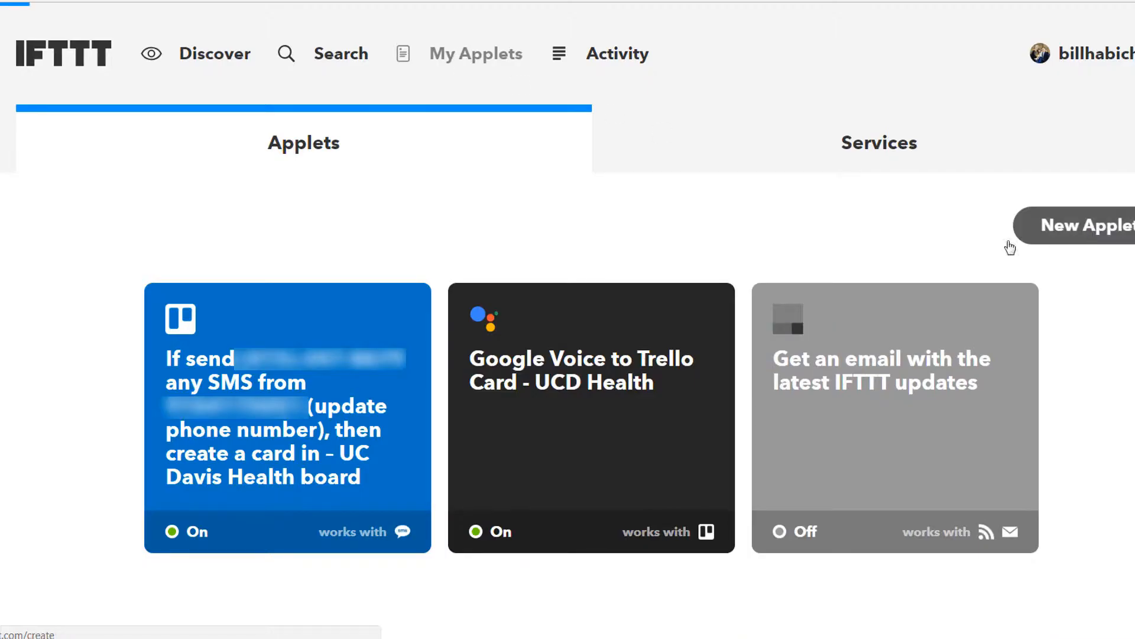
{"action": "left_click", "coordinate": [467, 369]}
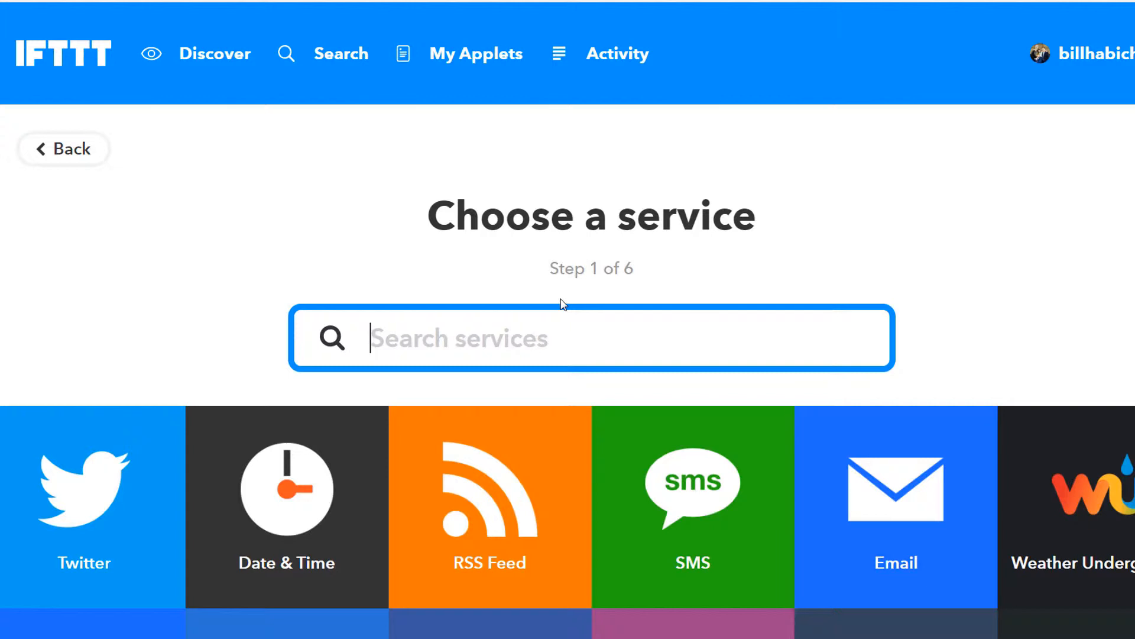
Step: Pick American Psychological Association's 'New article from Monitor on Psychology' trigger
{"action": "type", "text": "ameri"}
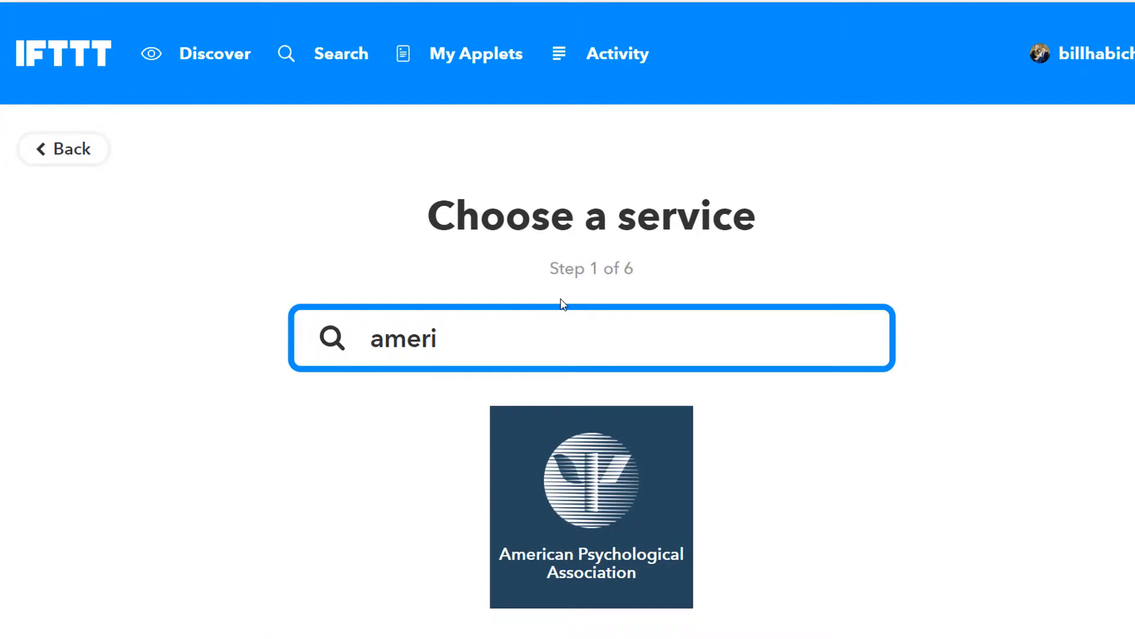
{"action": "left_click", "coordinate": [618, 528]}
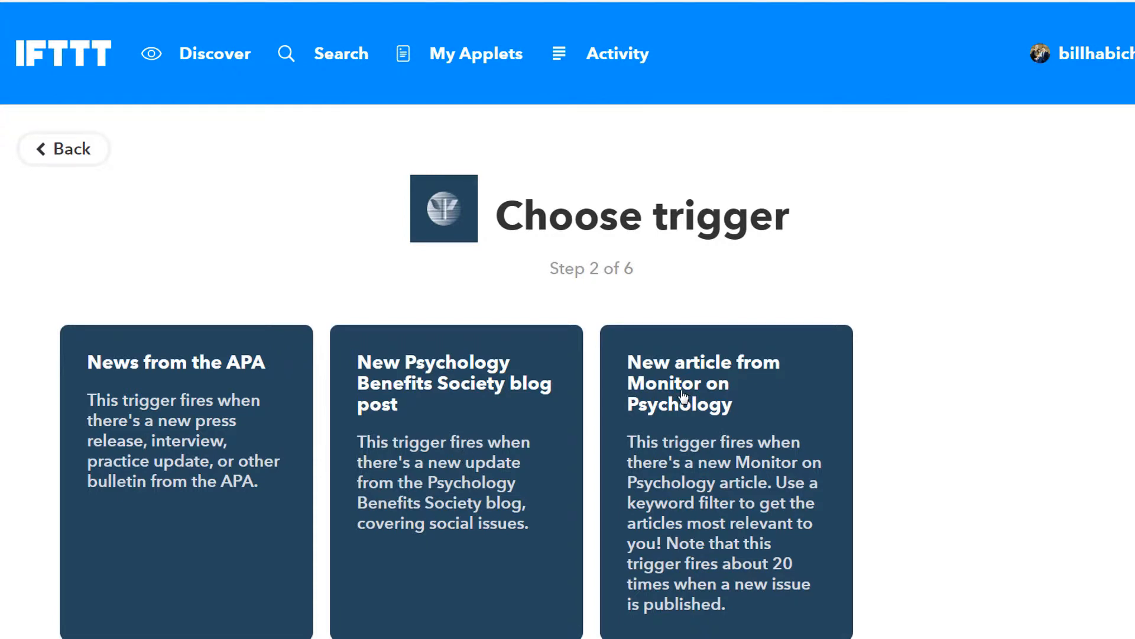
{"action": "scroll", "coordinate": [685, 397], "scroll_direction": "down", "scroll_amount": 3}
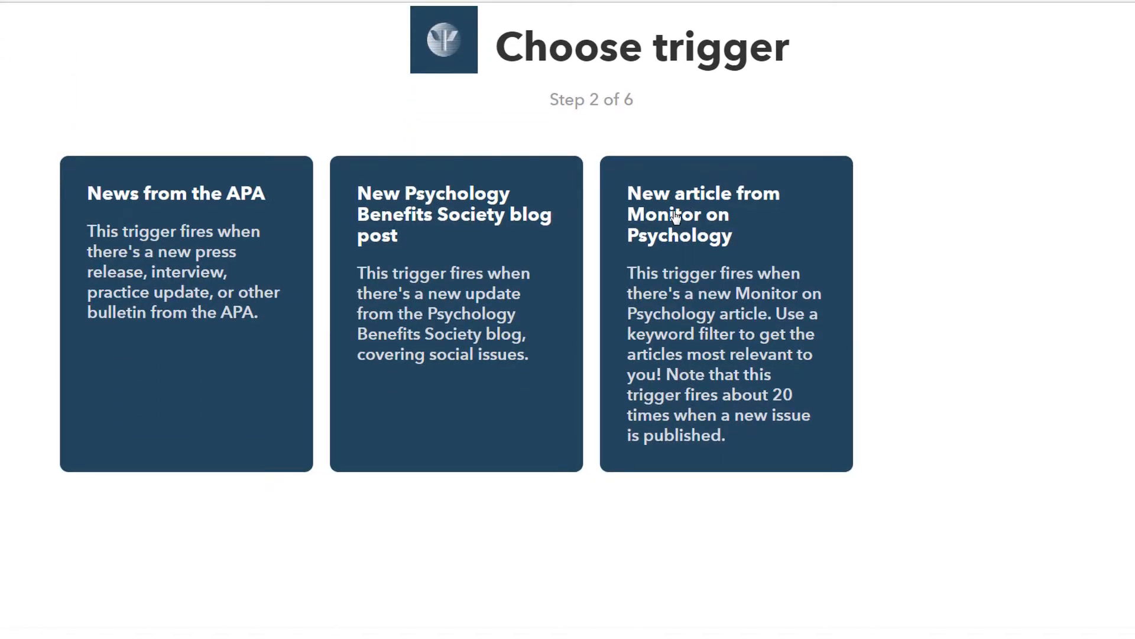
{"action": "left_click", "coordinate": [676, 216]}
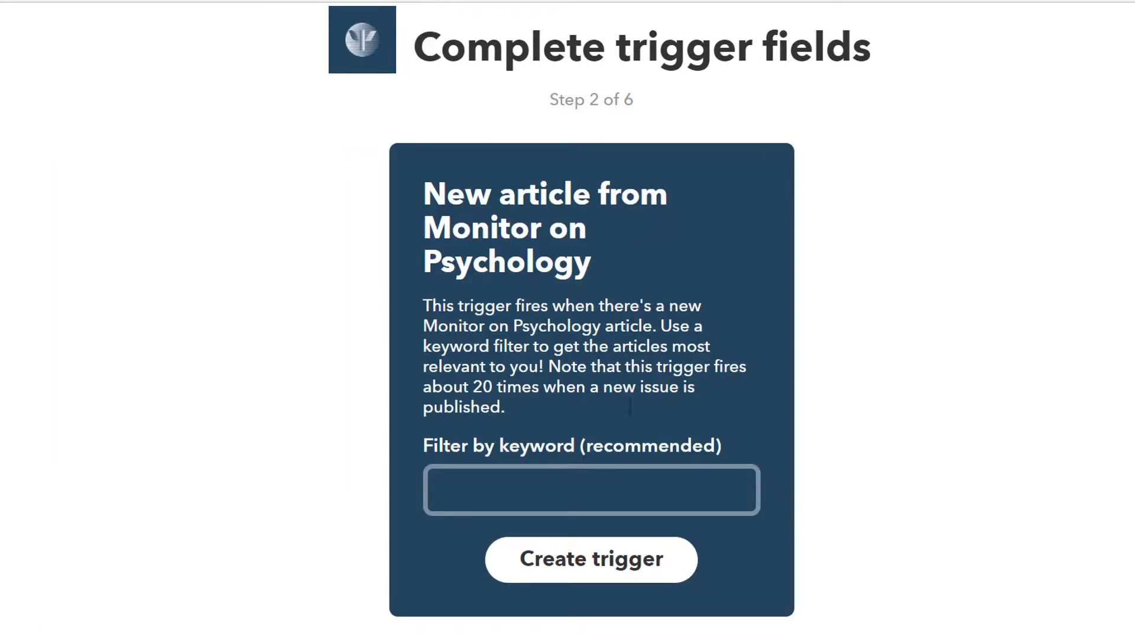
Step: Filter the trigger by the keyword 'Autism' and create it
{"action": "left_click", "coordinate": [584, 476]}
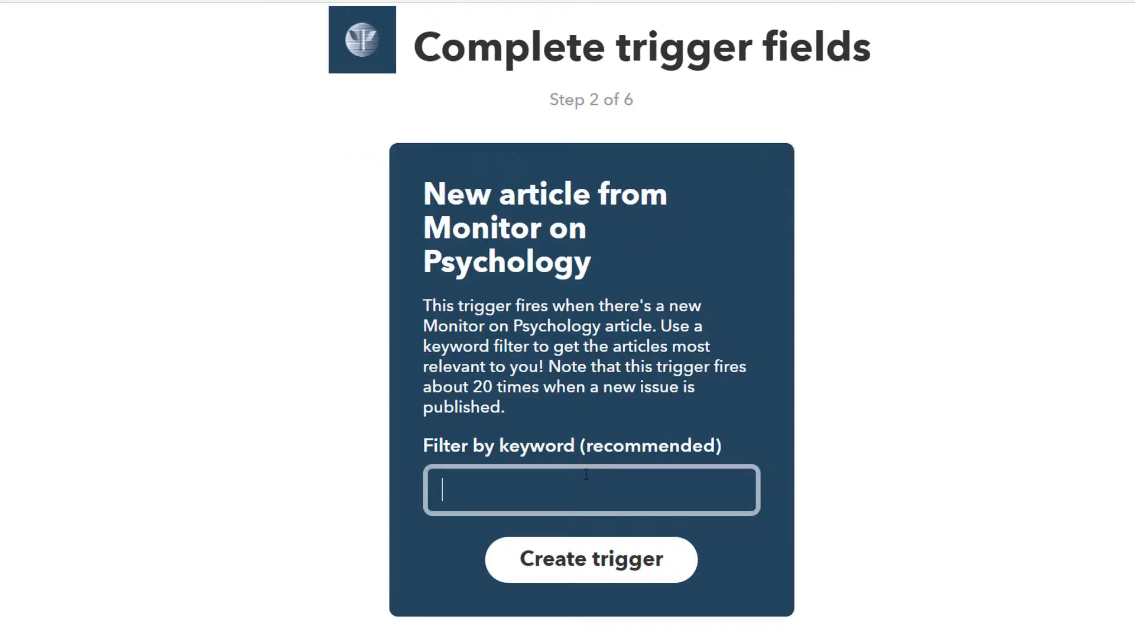
{"action": "type", "text": "Austim"}
{"action": "key", "text": "BackSpace"}
{"action": "key", "text": "BackSpace"}
{"action": "key", "text": "BackSpace"}
{"action": "key", "text": "BackSpace"}
{"action": "type", "text": "tism"}
{"action": "left_click", "coordinate": [566, 565]}
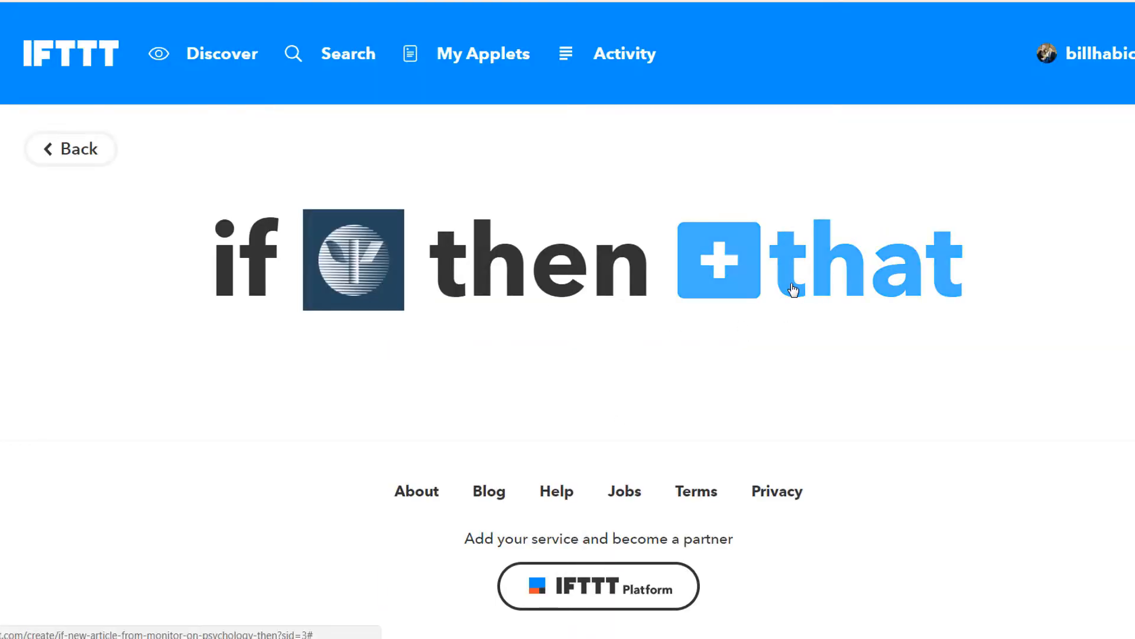
Step: Choose the Notifications service's 'Send a rich notification from the IFTTT app' as the action
{"action": "left_click", "coordinate": [793, 290]}
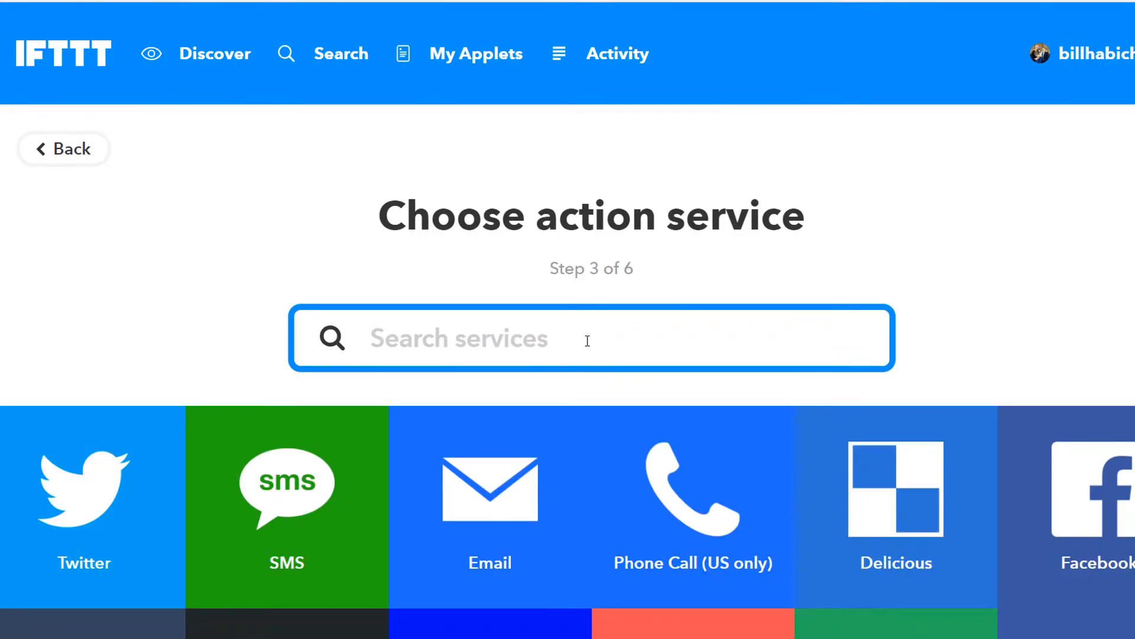
{"action": "type", "text": "no"}
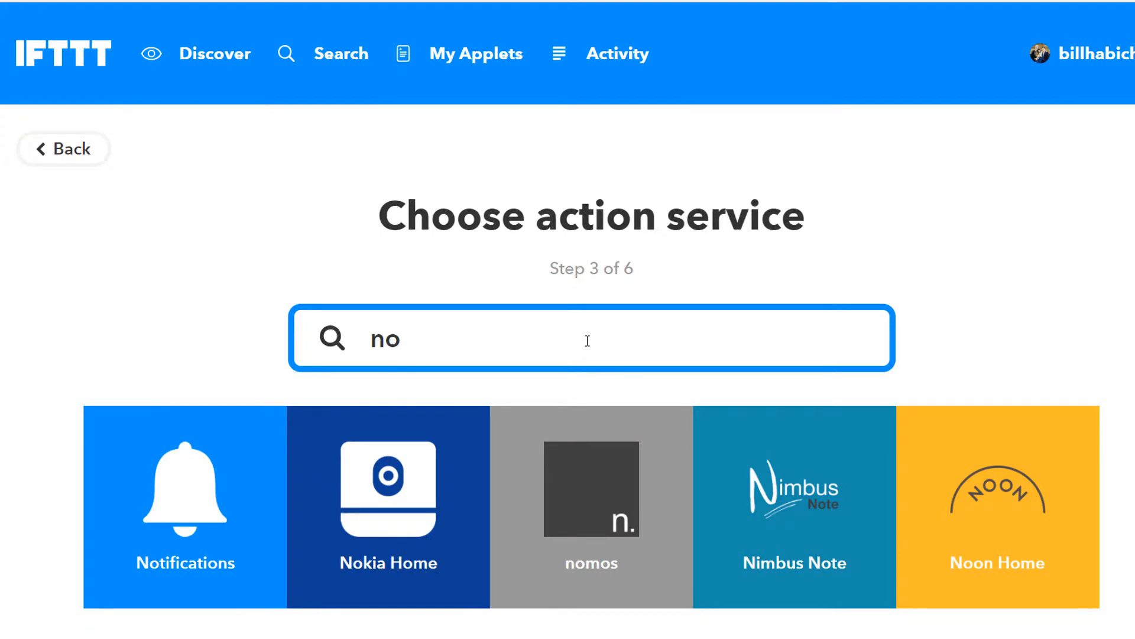
{"action": "type", "text": "ti"}
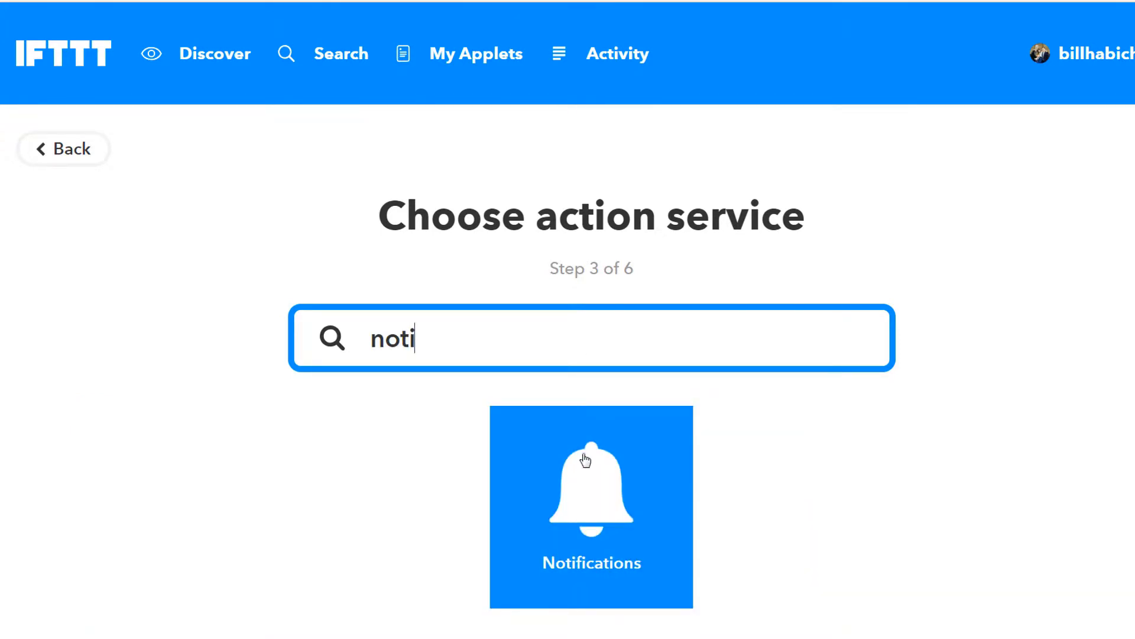
{"action": "left_click", "coordinate": [586, 460]}
{"action": "scroll", "coordinate": [672, 398], "scroll_direction": "down", "scroll_amount": 3}
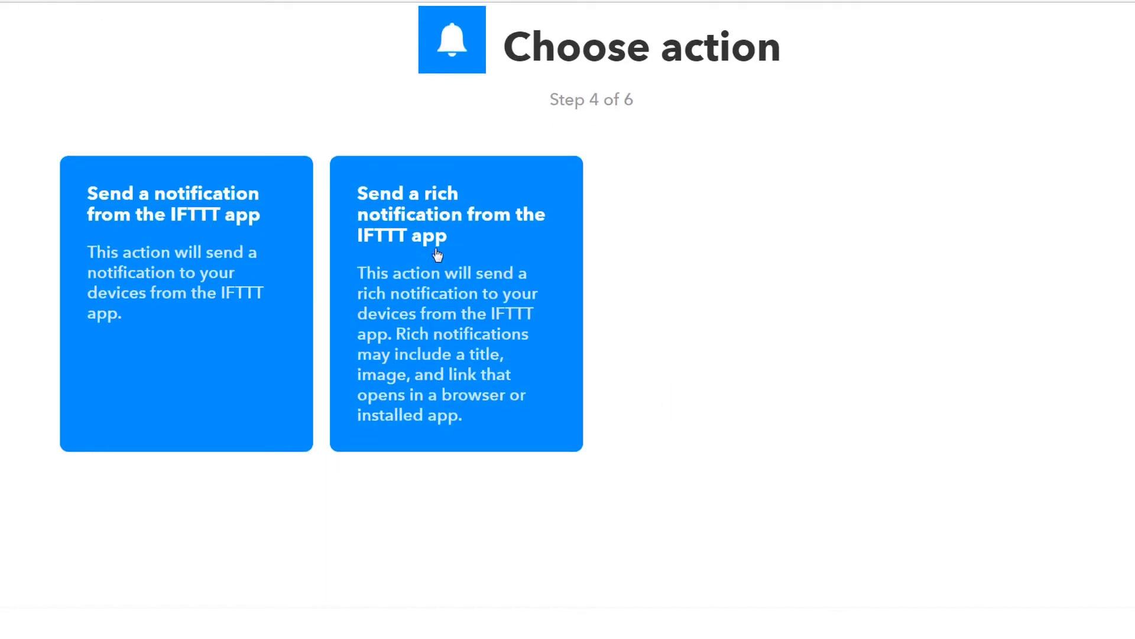
{"action": "left_click", "coordinate": [408, 227]}
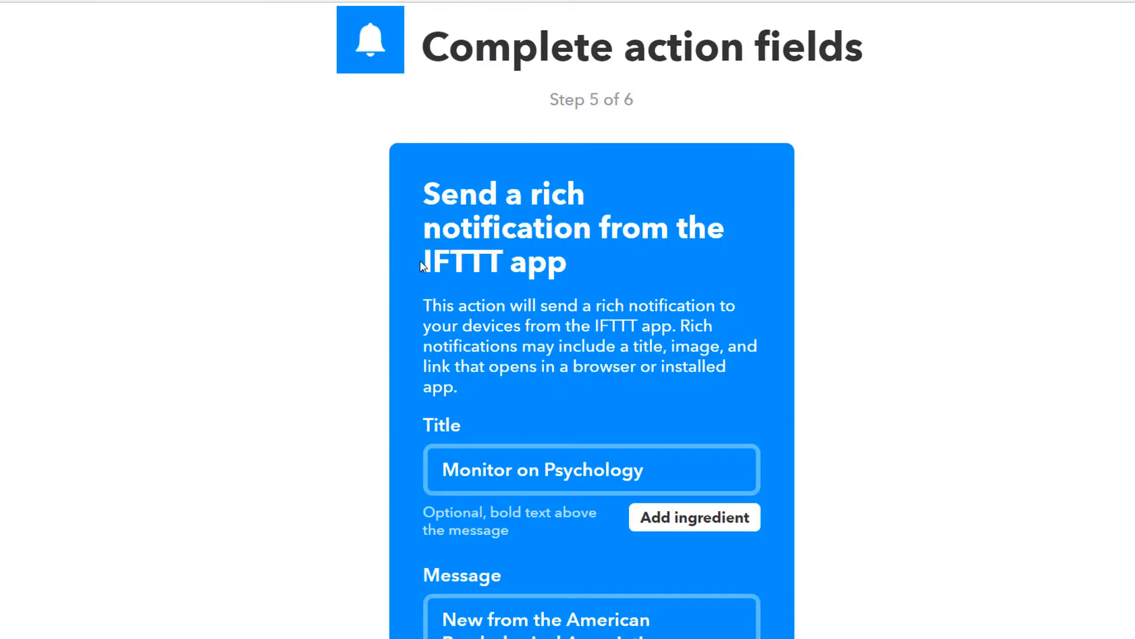
Step: Edit the notification message to begin 'New APA:' followed by the entry title
{"action": "left_click_drag", "start_coordinate": [417, 260], "coordinate": [577, 270]}
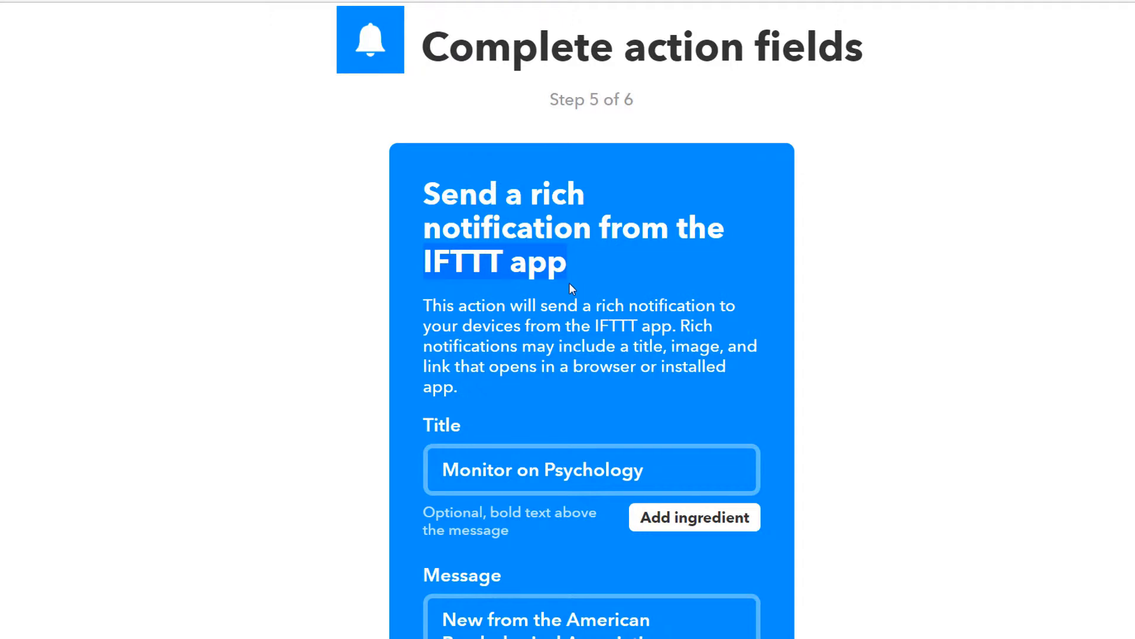
{"action": "scroll", "coordinate": [568, 289], "scroll_direction": "down", "scroll_amount": 5}
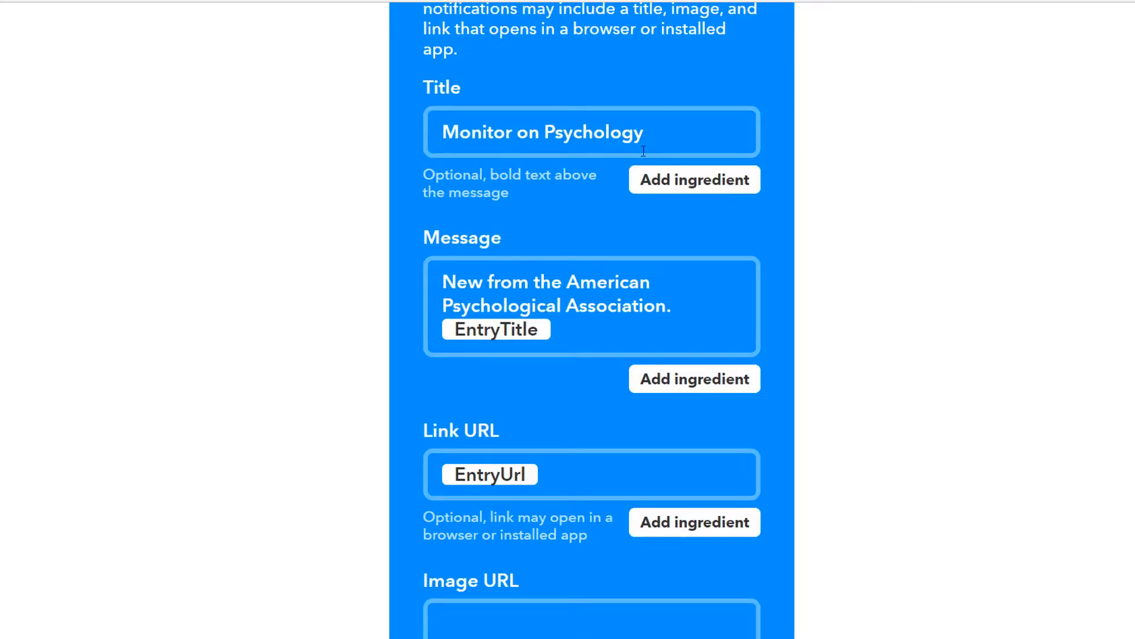
{"action": "left_click_drag", "start_coordinate": [663, 130], "coordinate": [444, 137]}
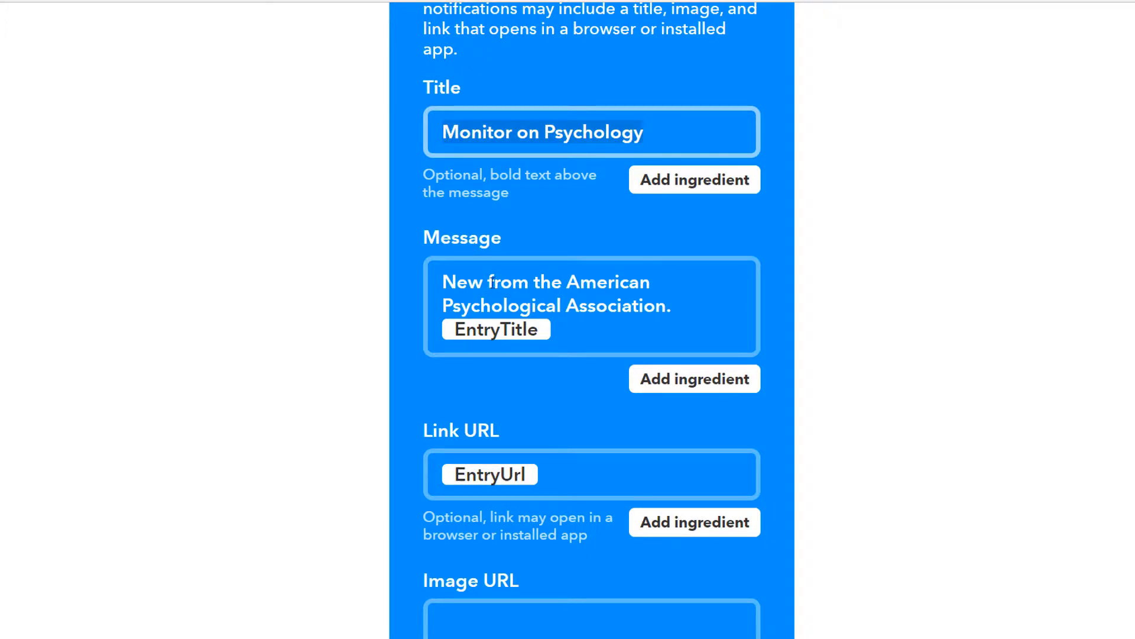
{"action": "left_click_drag", "start_coordinate": [490, 292], "coordinate": [663, 299]}
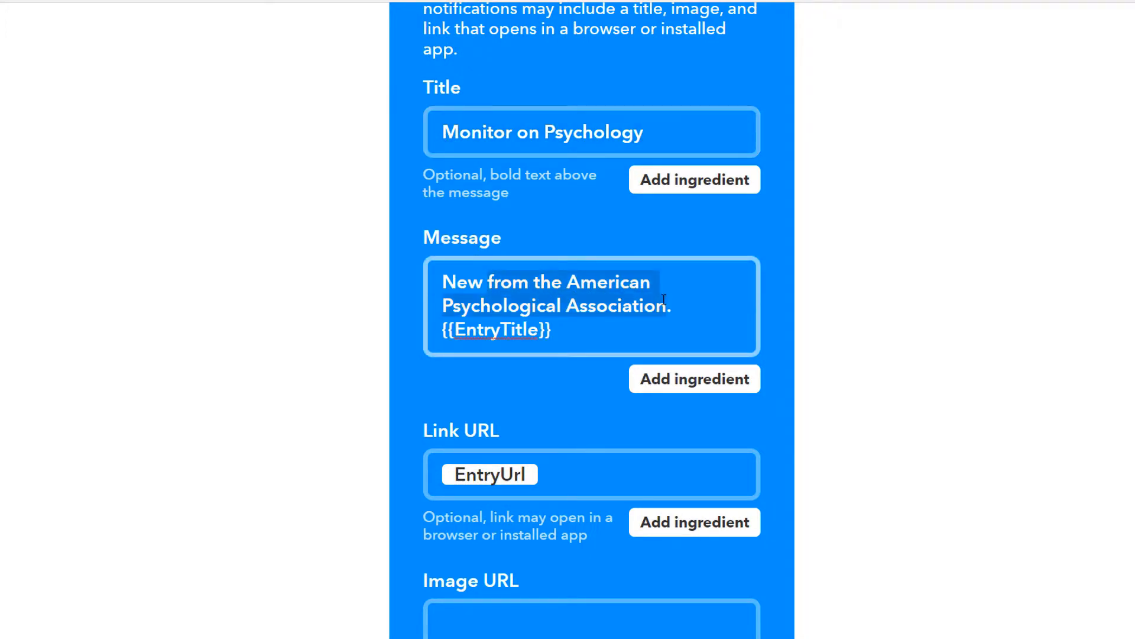
{"action": "key", "text": "BackSpace"}
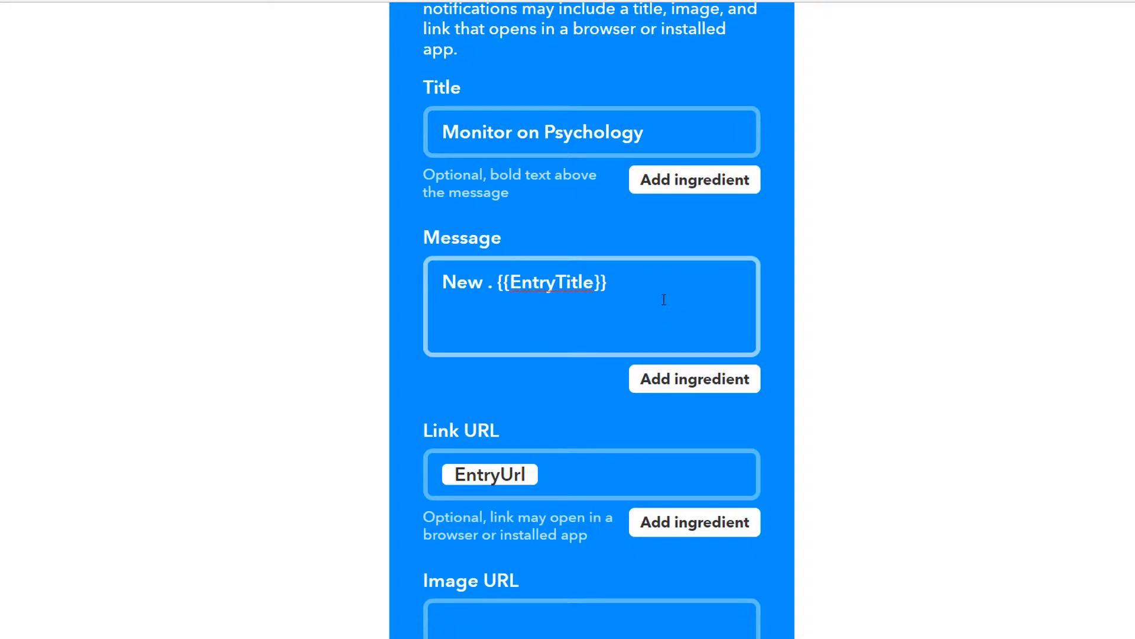
{"action": "type", "text": "APA"}
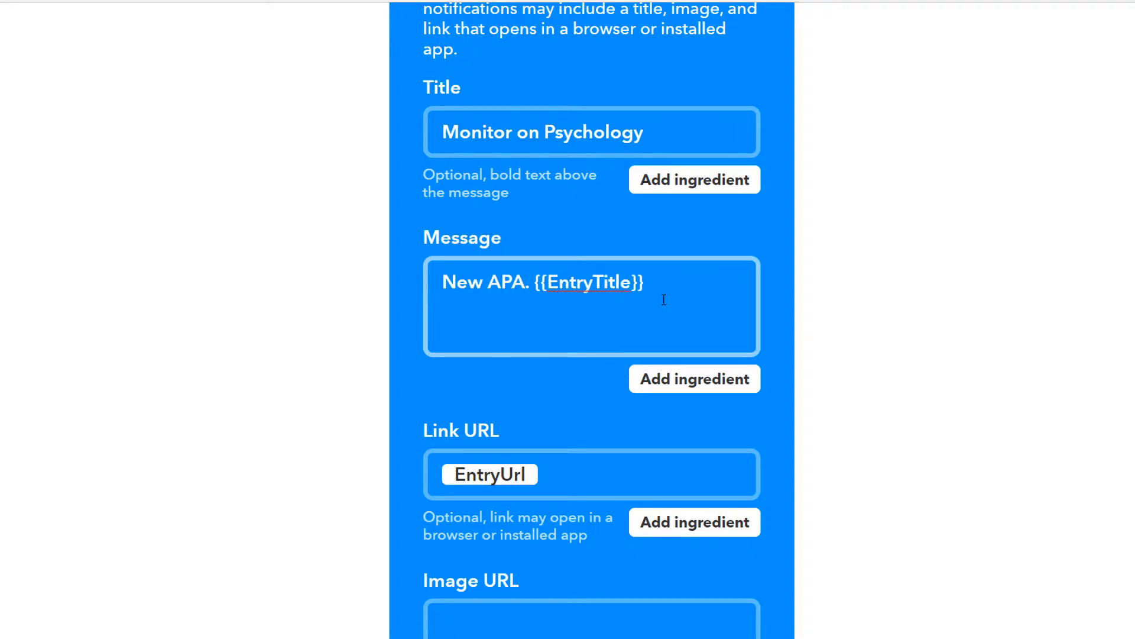
{"action": "type", "text": ":"}
{"action": "key", "text": "Delete"}
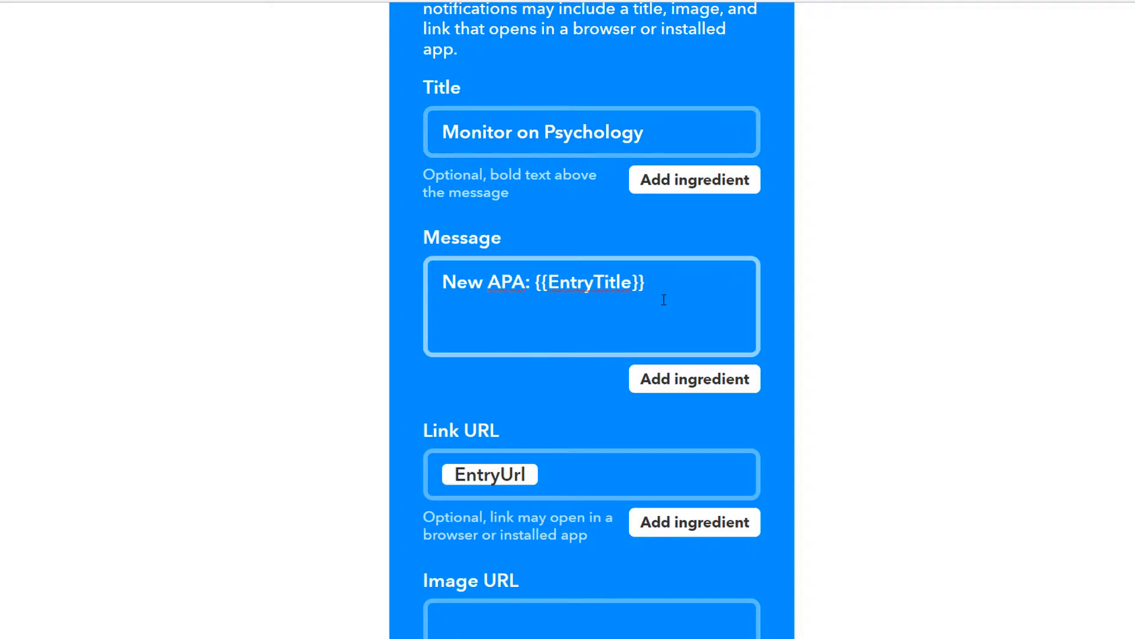
Step: Append the ContentPreview ingredient to the message and create the action
{"action": "left_click", "coordinate": [678, 298]}
{"action": "left_click", "coordinate": [653, 387]}
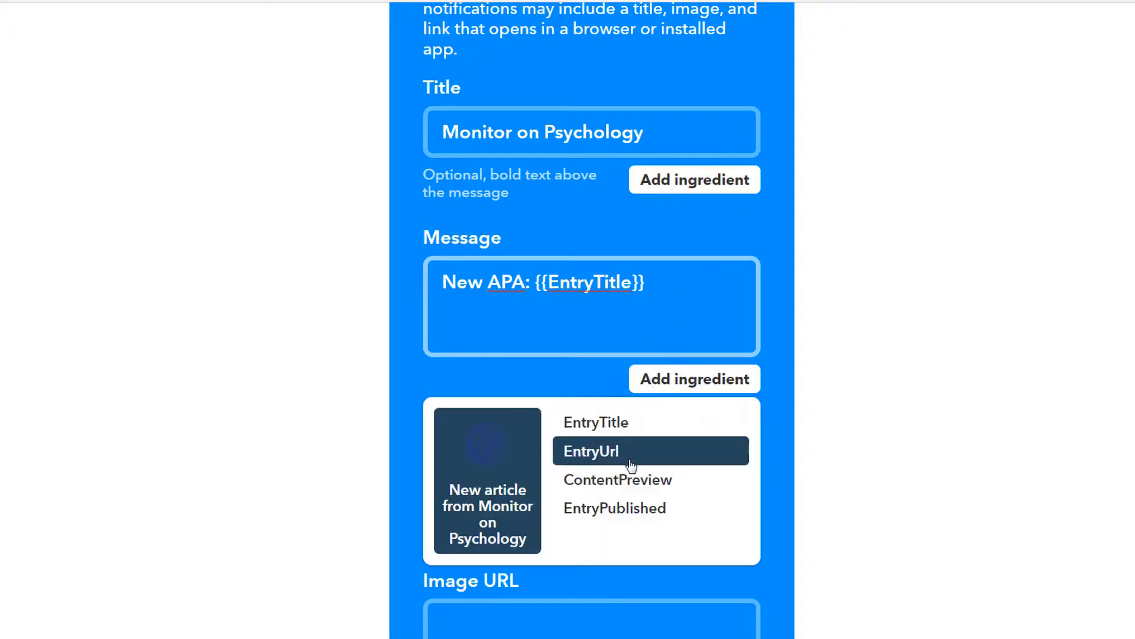
{"action": "left_click", "coordinate": [624, 478]}
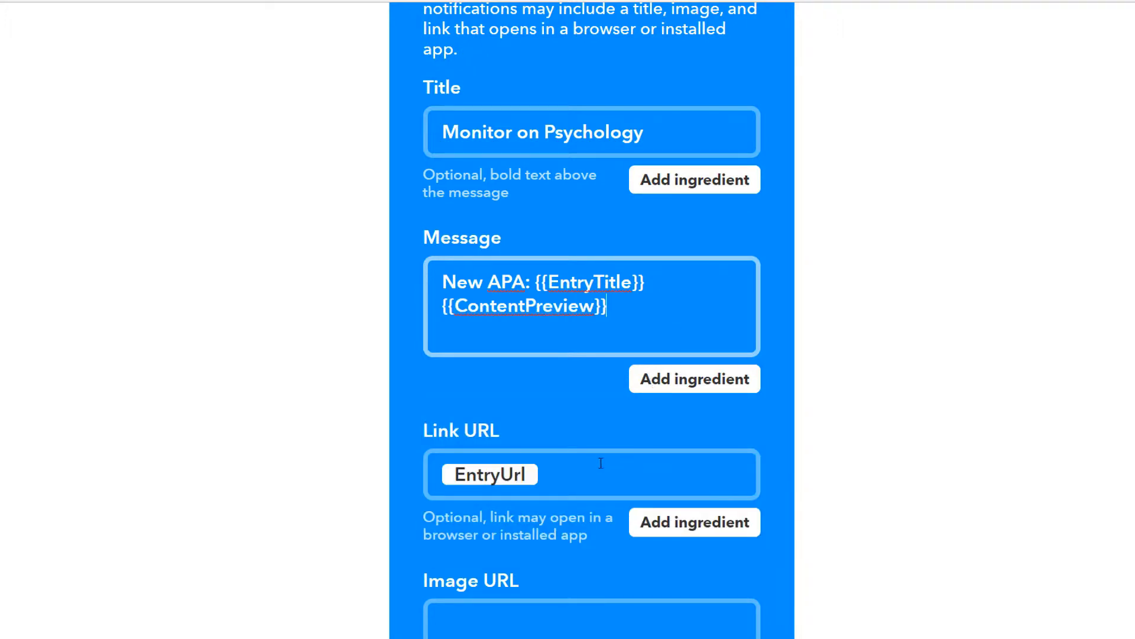
{"action": "scroll", "coordinate": [558, 384], "scroll_direction": "down", "scroll_amount": 5}
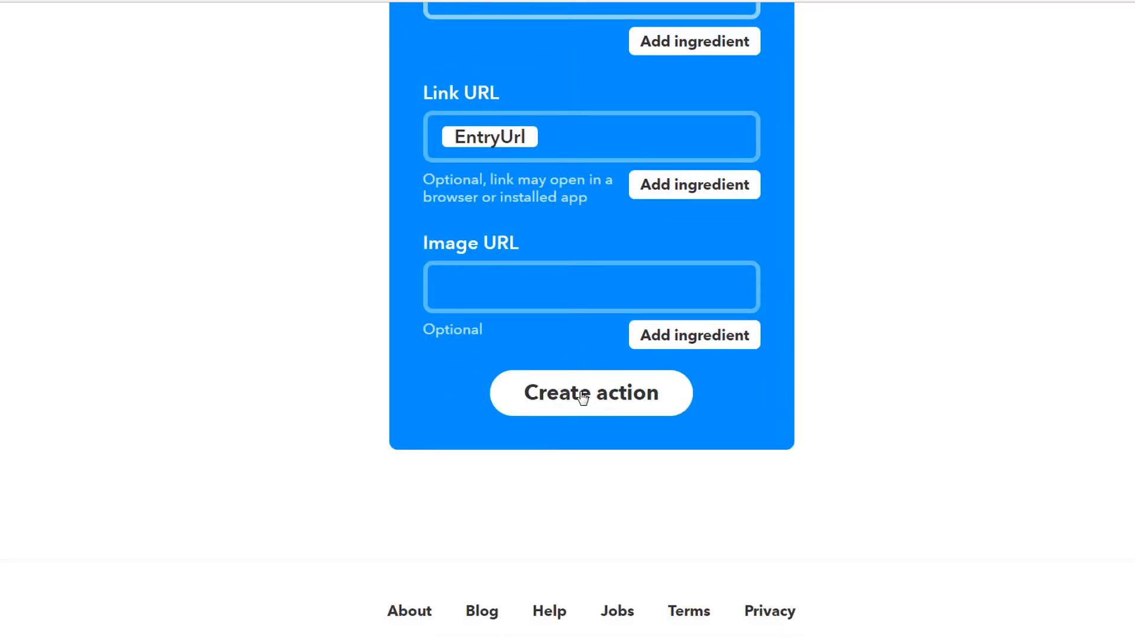
{"action": "left_click", "coordinate": [583, 396]}
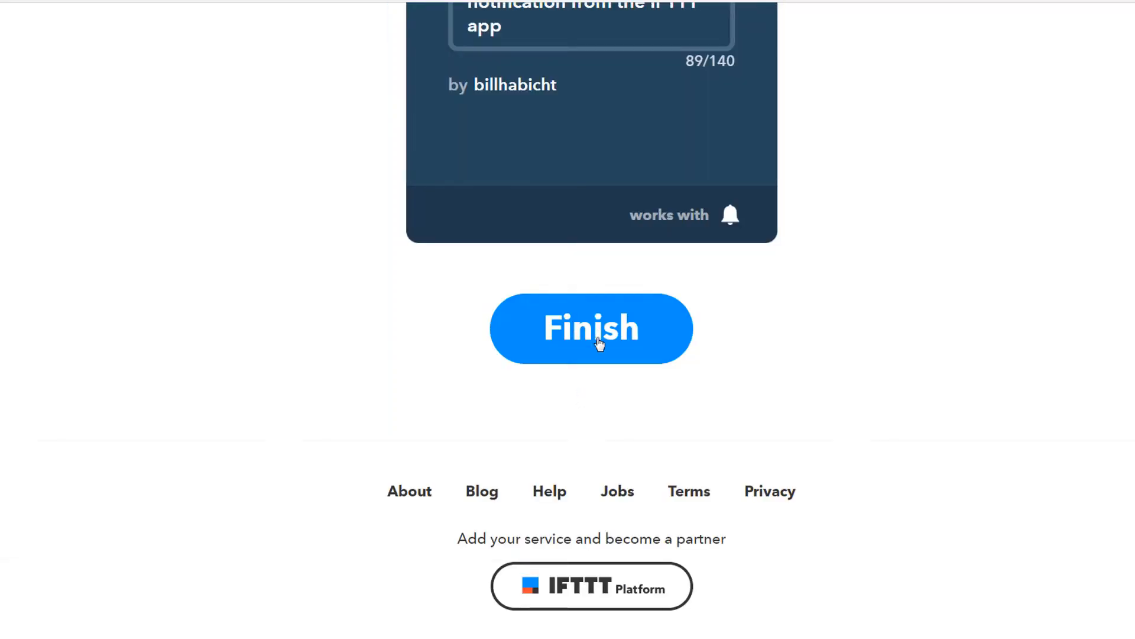
Step: Finish the Monitor on Psychology applet, confirm it's on in My Applets, and start another applet
{"action": "left_click", "coordinate": [591, 335]}
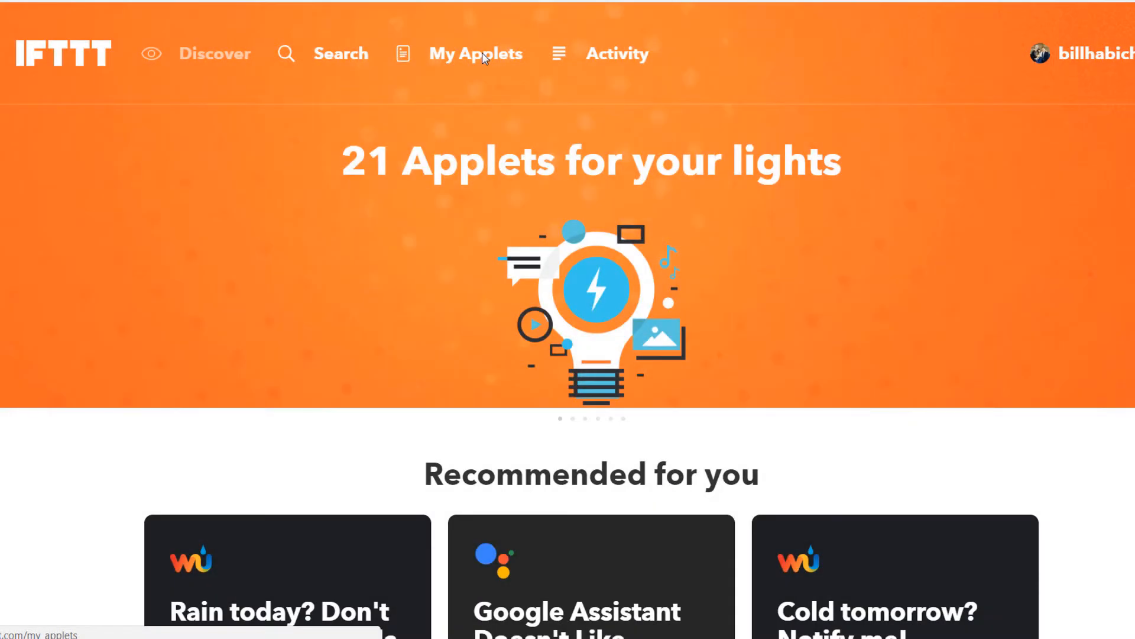
{"action": "left_click", "coordinate": [481, 52]}
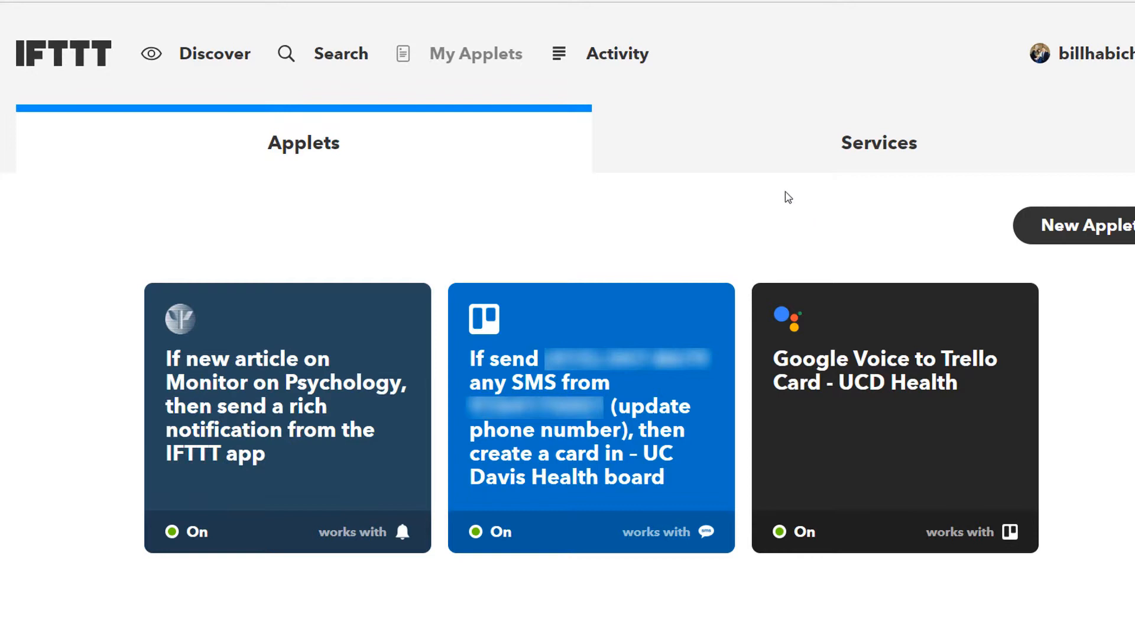
{"action": "left_click", "coordinate": [1041, 230]}
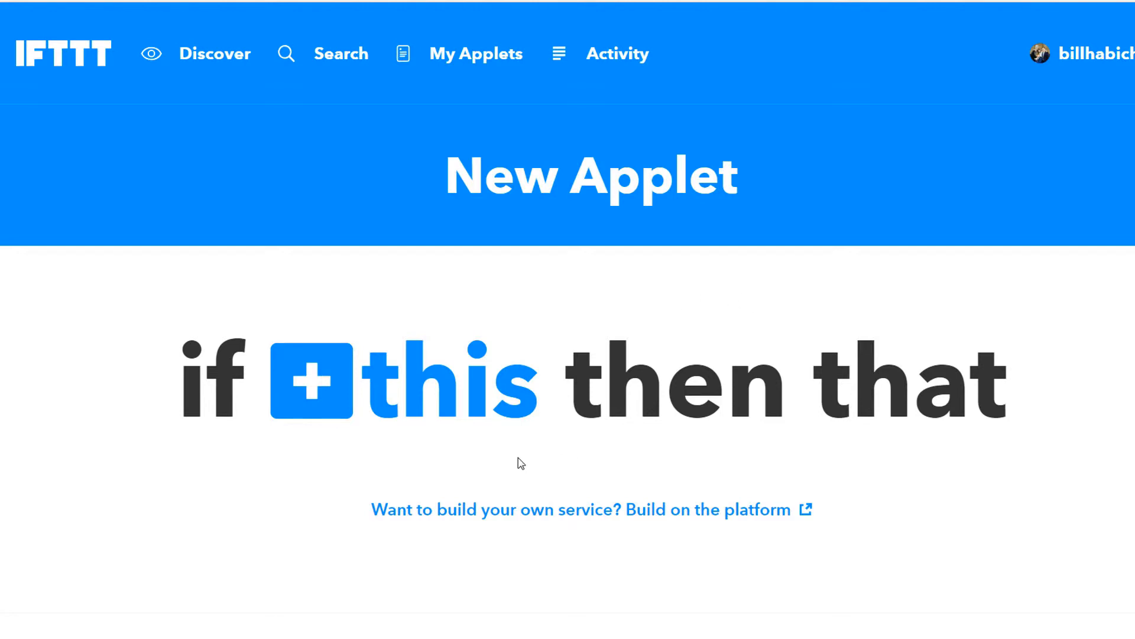
Step: Set an Office 365 Mail 'New email from' trigger for a specific sender's e-mail address
{"action": "left_click", "coordinate": [405, 390]}
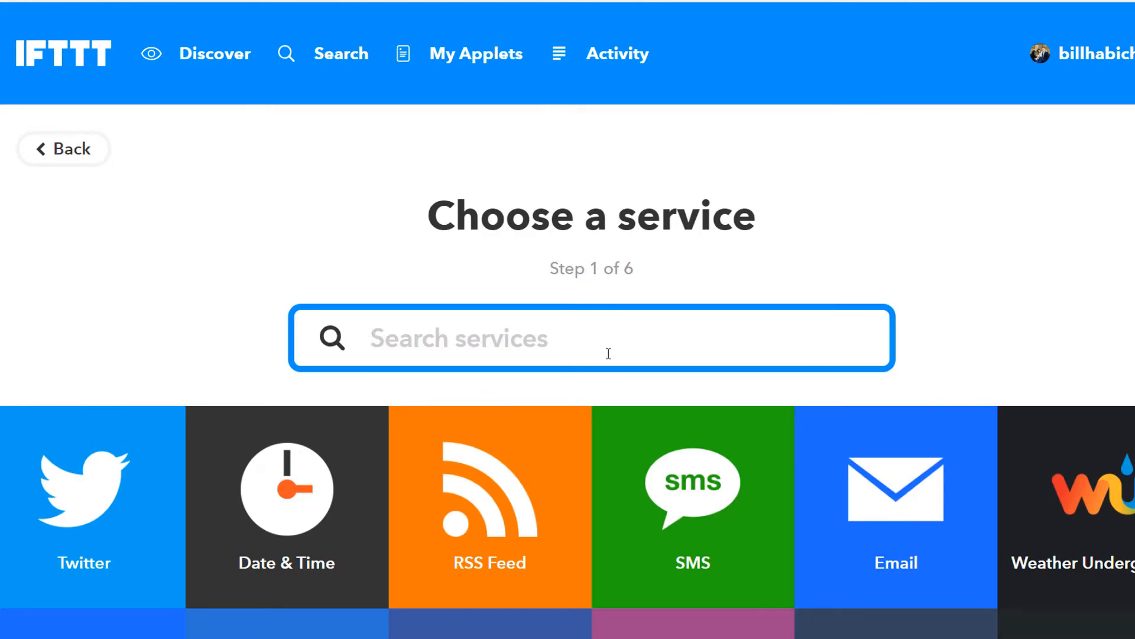
{"action": "type", "text": "off"}
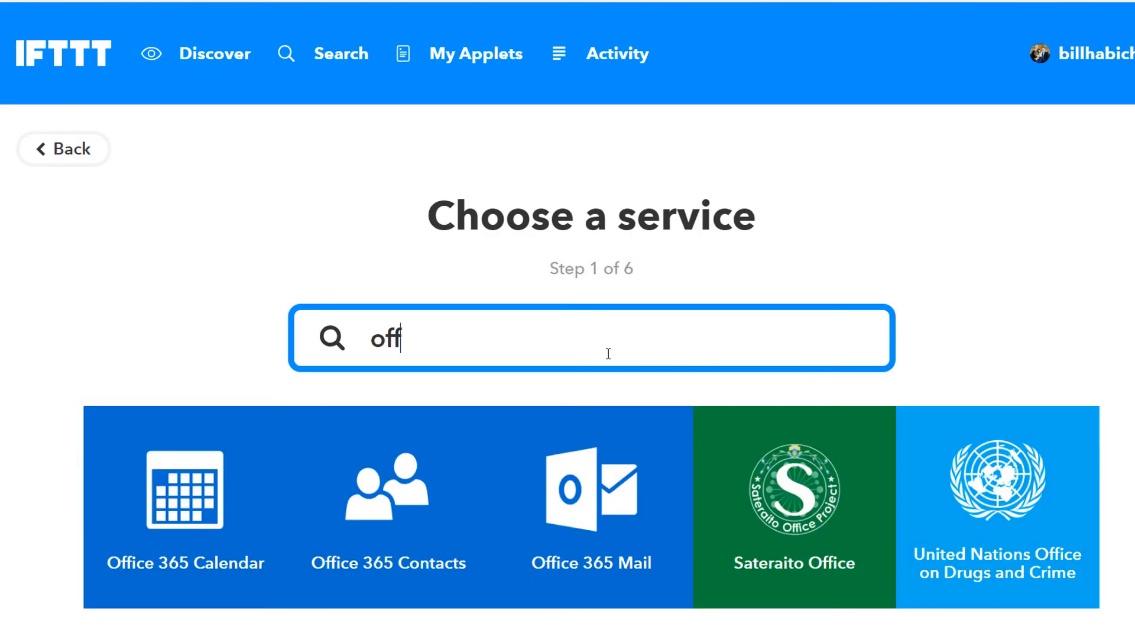
{"action": "left_click", "coordinate": [577, 439]}
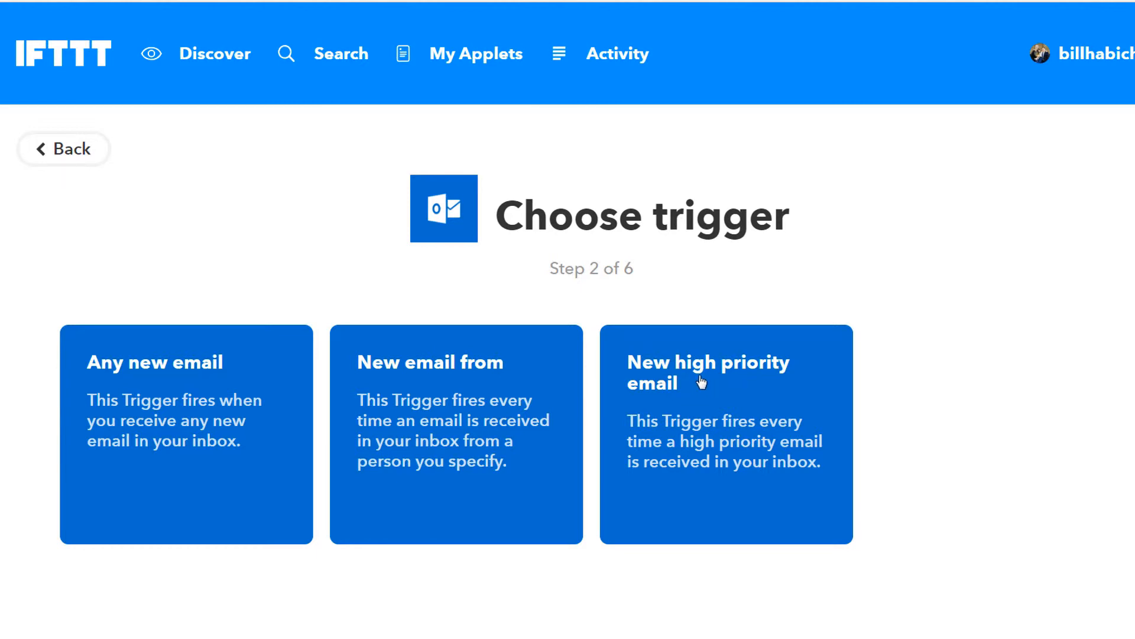
{"action": "left_click", "coordinate": [470, 379]}
{"action": "left_click", "coordinate": [562, 514]}
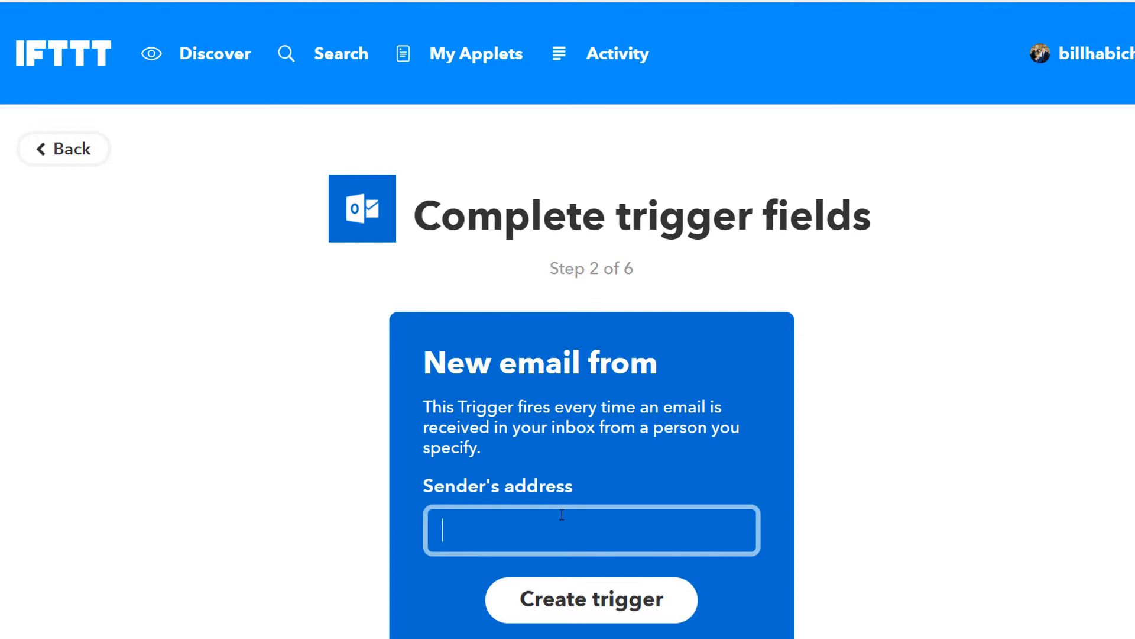
{"action": "type", "text": "..."}
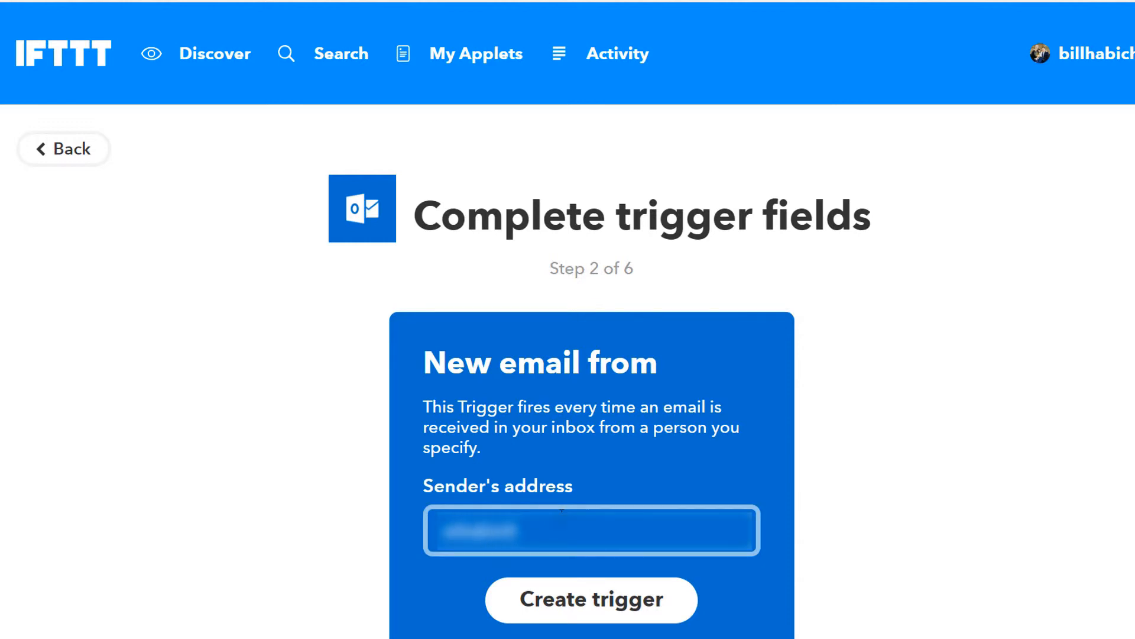
{"action": "type", "text": "tlook.com"}
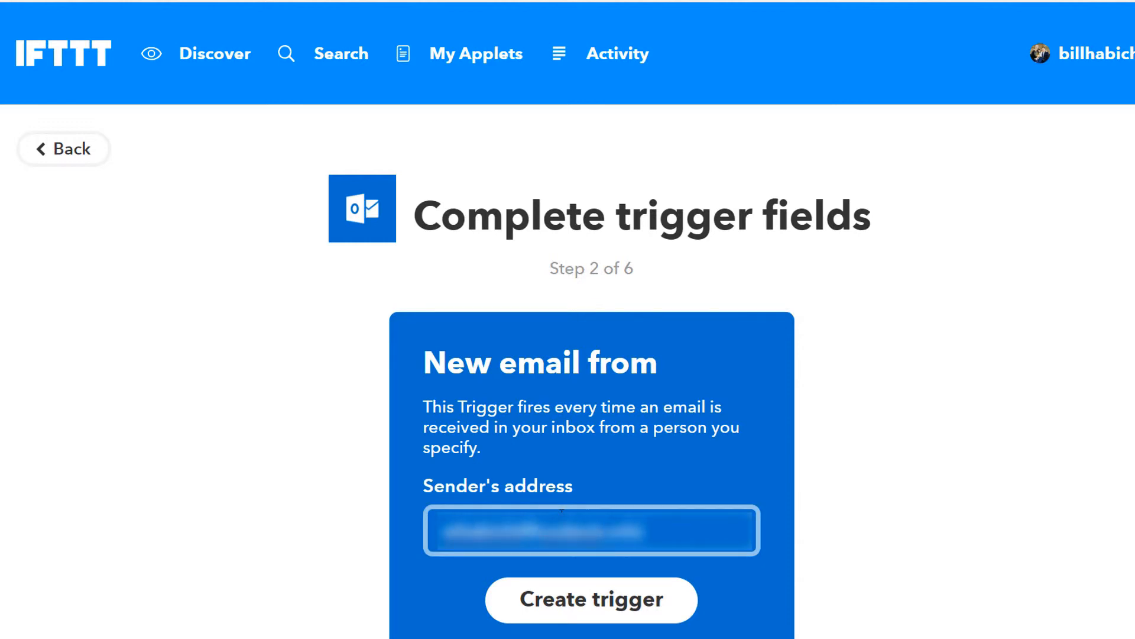
{"action": "left_click", "coordinate": [618, 612]}
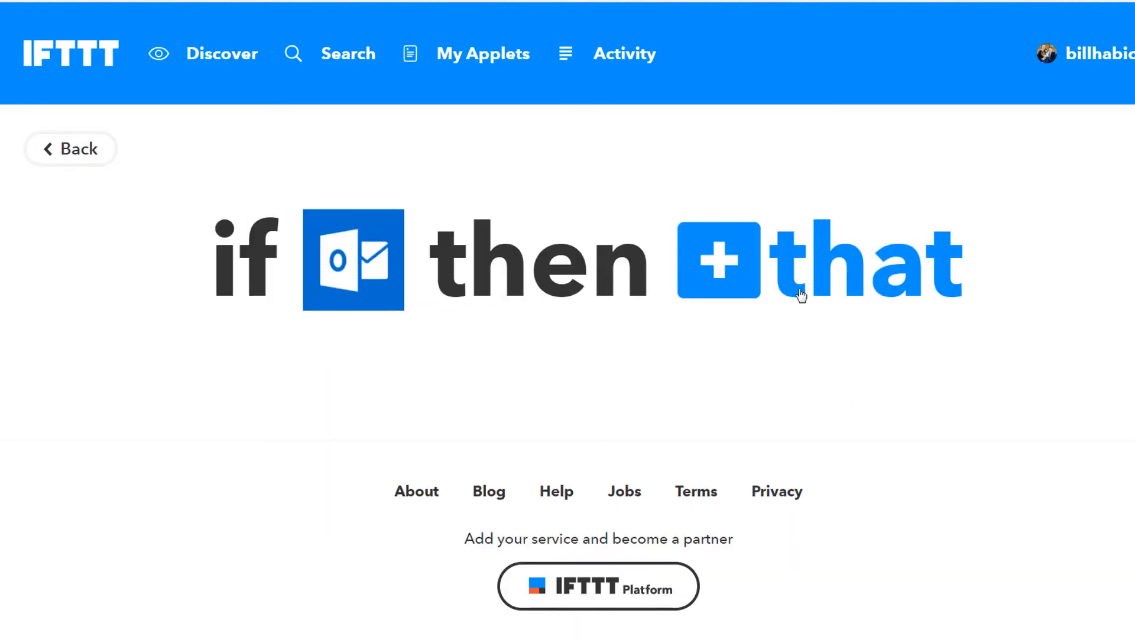
Step: Choose the Notifications service's 'Send a rich notification from the IFTTT app' action for the email applet
{"action": "left_click", "coordinate": [783, 298]}
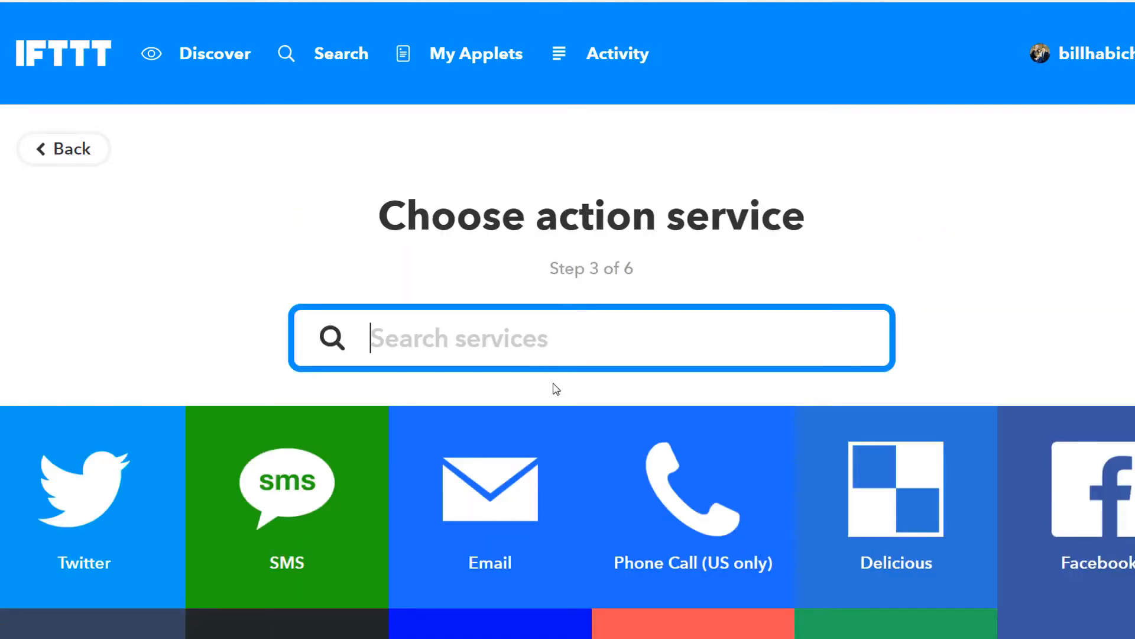
{"action": "type", "text": "noti"}
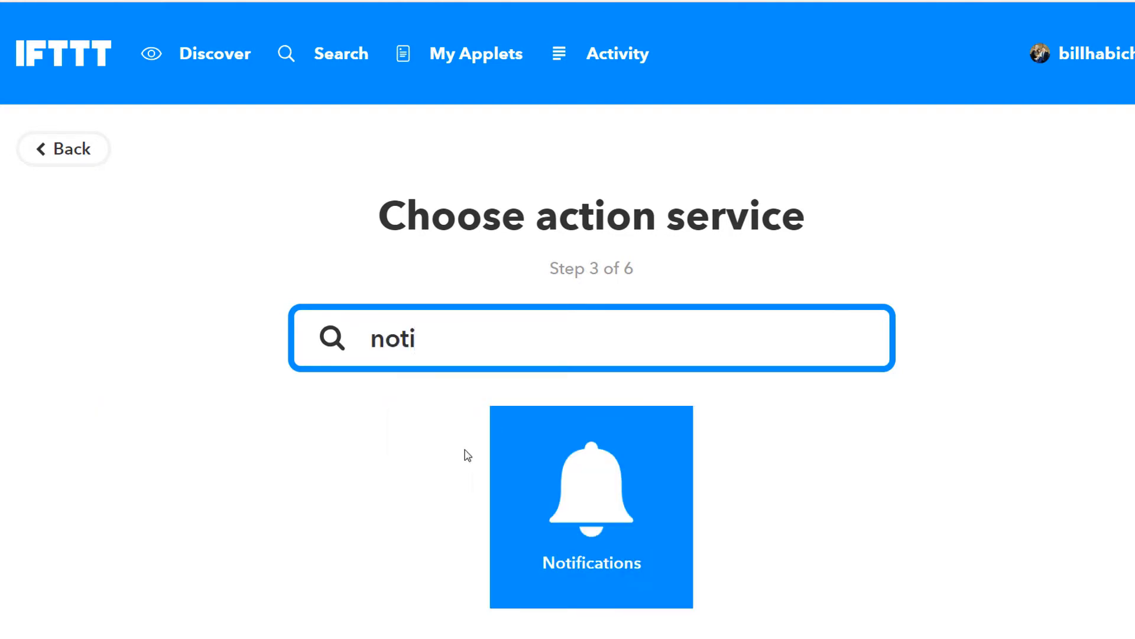
{"action": "left_click", "coordinate": [566, 475]}
{"action": "scroll", "coordinate": [500, 296], "scroll_direction": "down", "scroll_amount": 3}
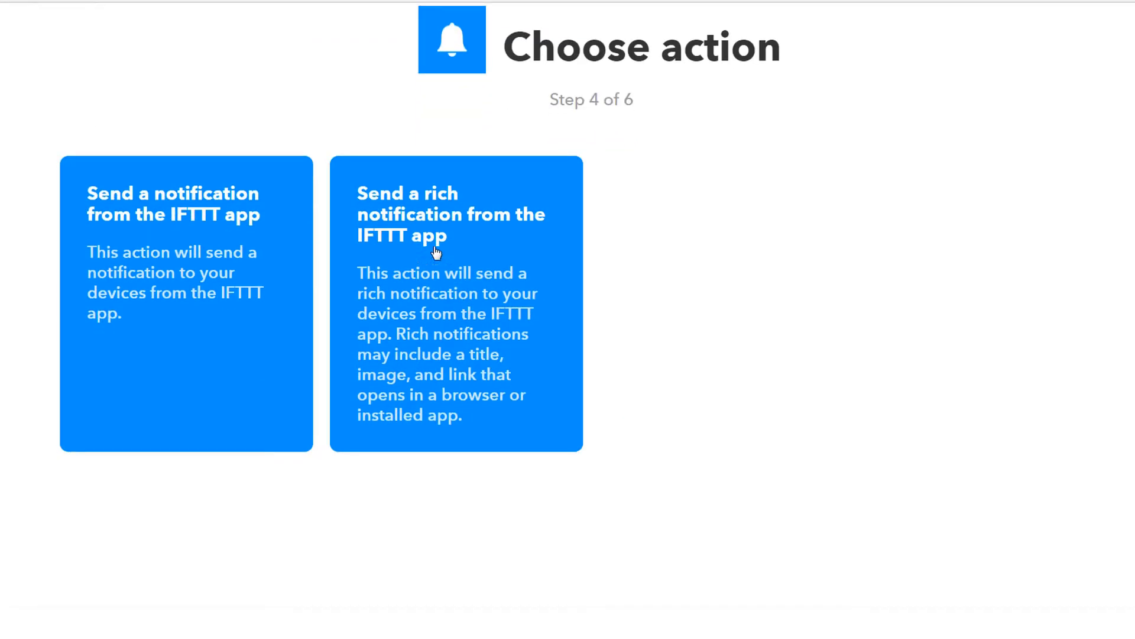
{"action": "left_click", "coordinate": [432, 240]}
{"action": "scroll", "coordinate": [665, 226], "scroll_direction": "down", "scroll_amount": 5}
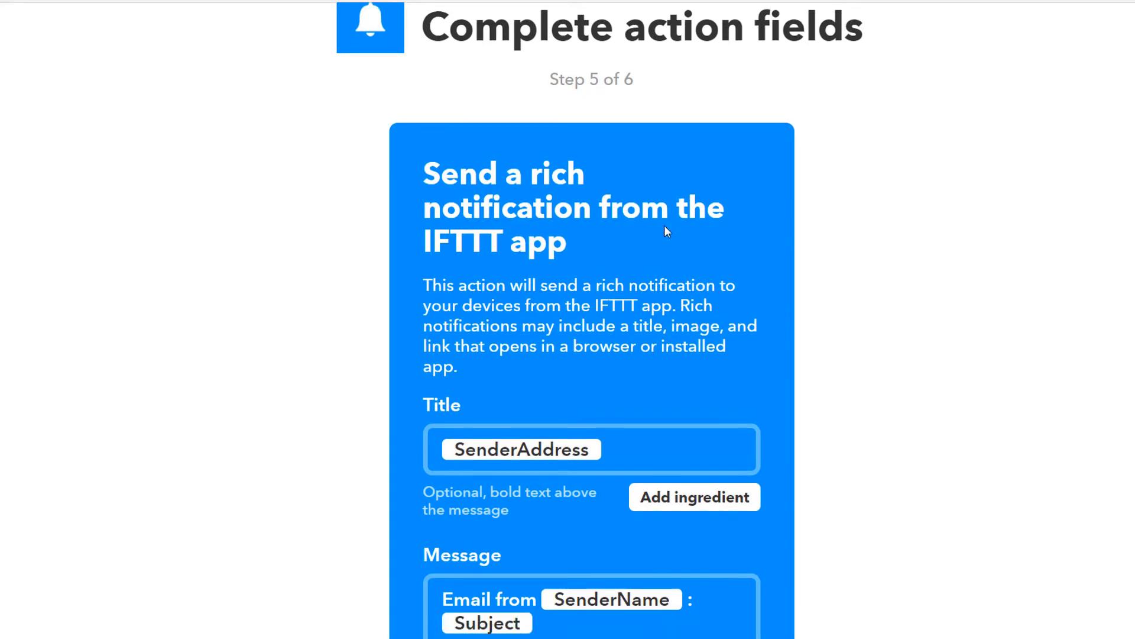
Step: Add the BodyPreview ingredient on a new message line and create the notification action
{"action": "scroll", "coordinate": [653, 226], "scroll_direction": "down", "scroll_amount": 3}
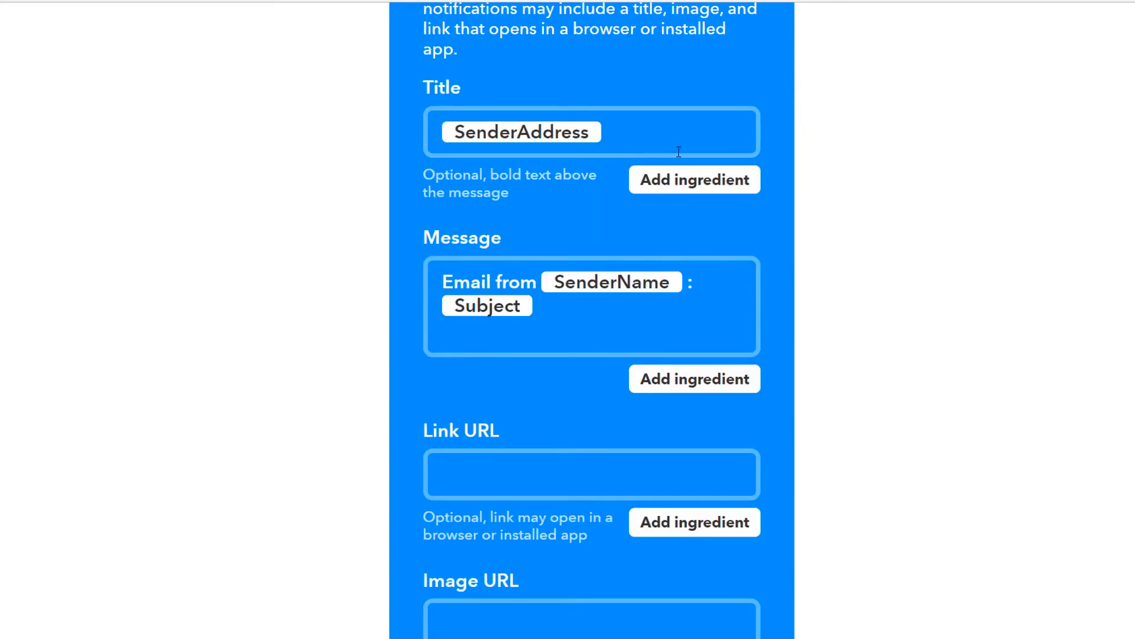
{"action": "left_click", "coordinate": [549, 307]}
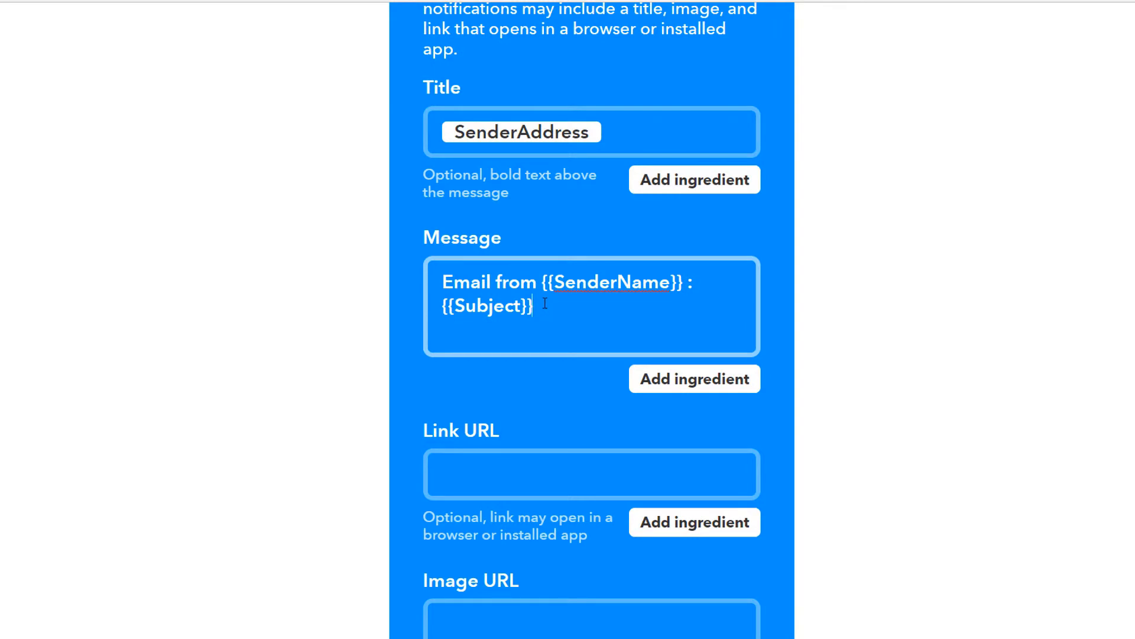
{"action": "key", "text": "Return"}
{"action": "left_click", "coordinate": [718, 387]}
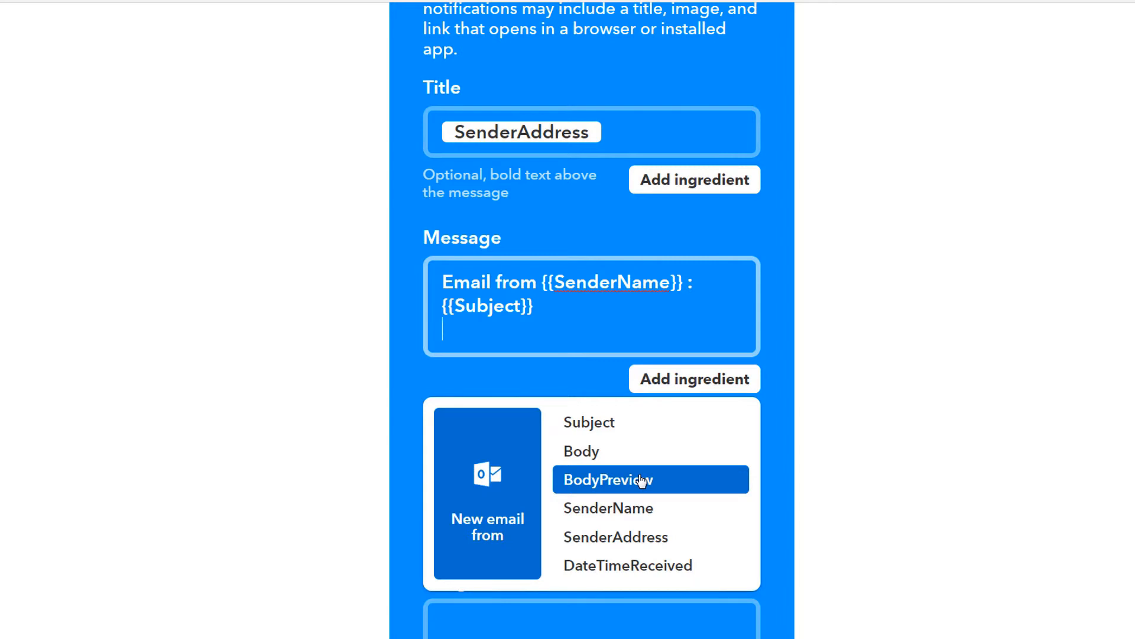
{"action": "left_click", "coordinate": [641, 480]}
{"action": "scroll", "coordinate": [564, 423], "scroll_direction": "down", "scroll_amount": 7}
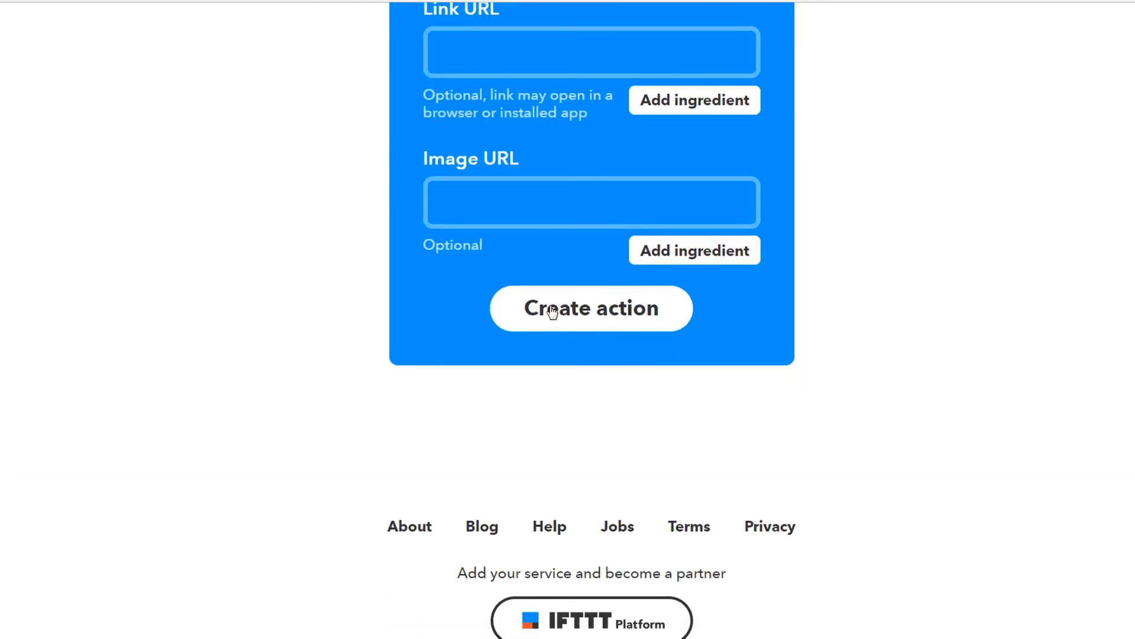
{"action": "left_click", "coordinate": [551, 312]}
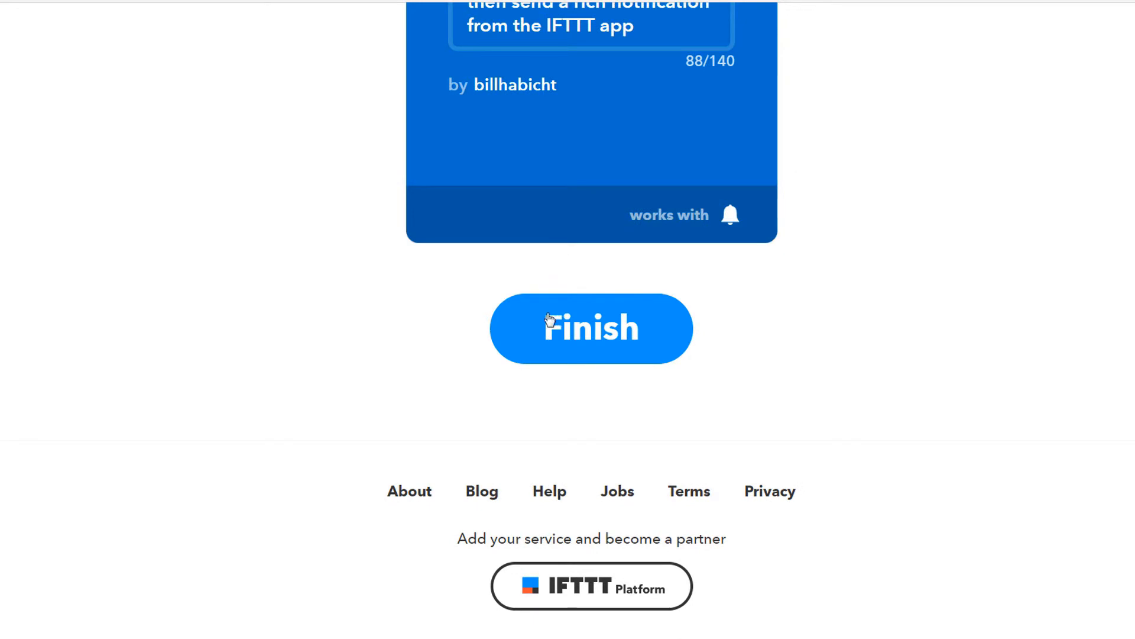
Step: Finish and save the Office 365 email notification applet
{"action": "left_click", "coordinate": [550, 320]}
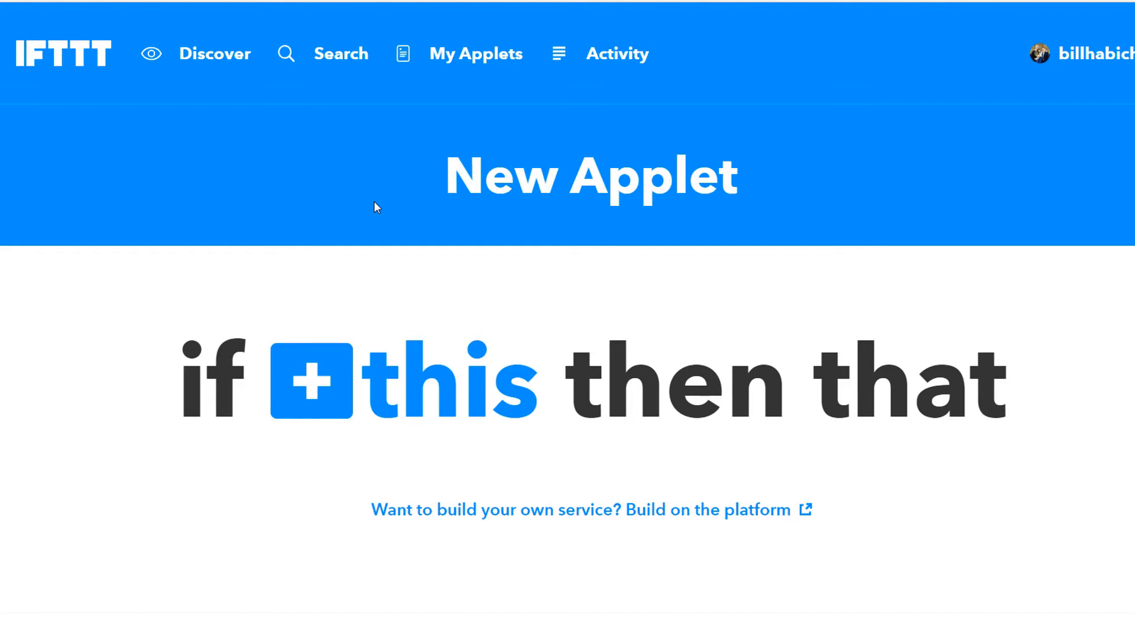
Step: Choose the Location service's 'You exit an area' trigger for the third applet
{"action": "left_click", "coordinate": [420, 389]}
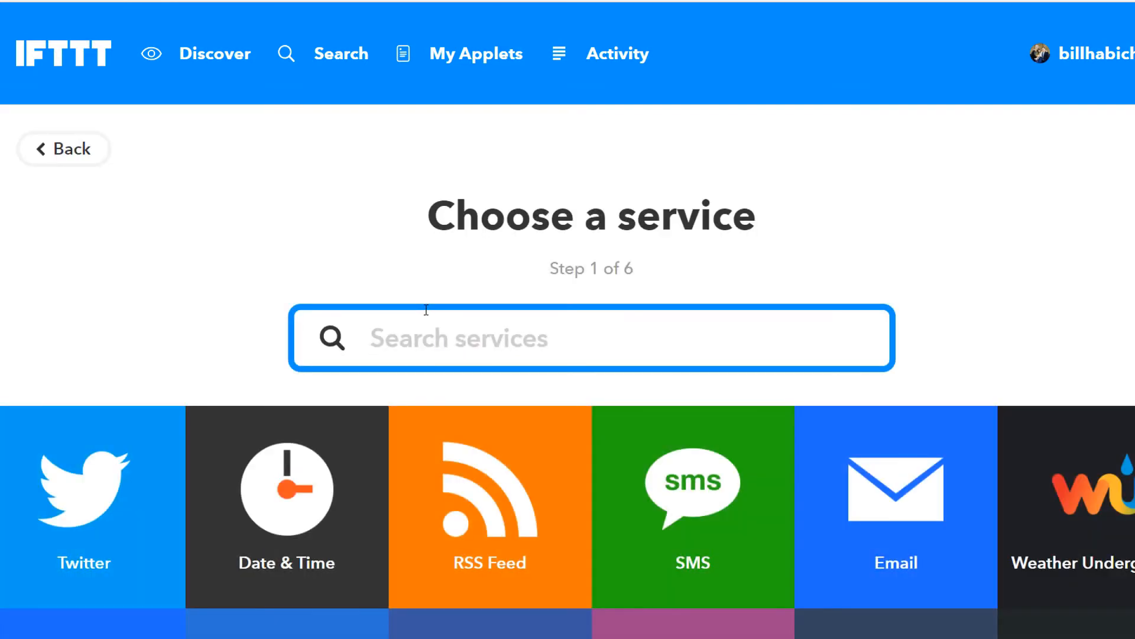
{"action": "type", "text": "loca"}
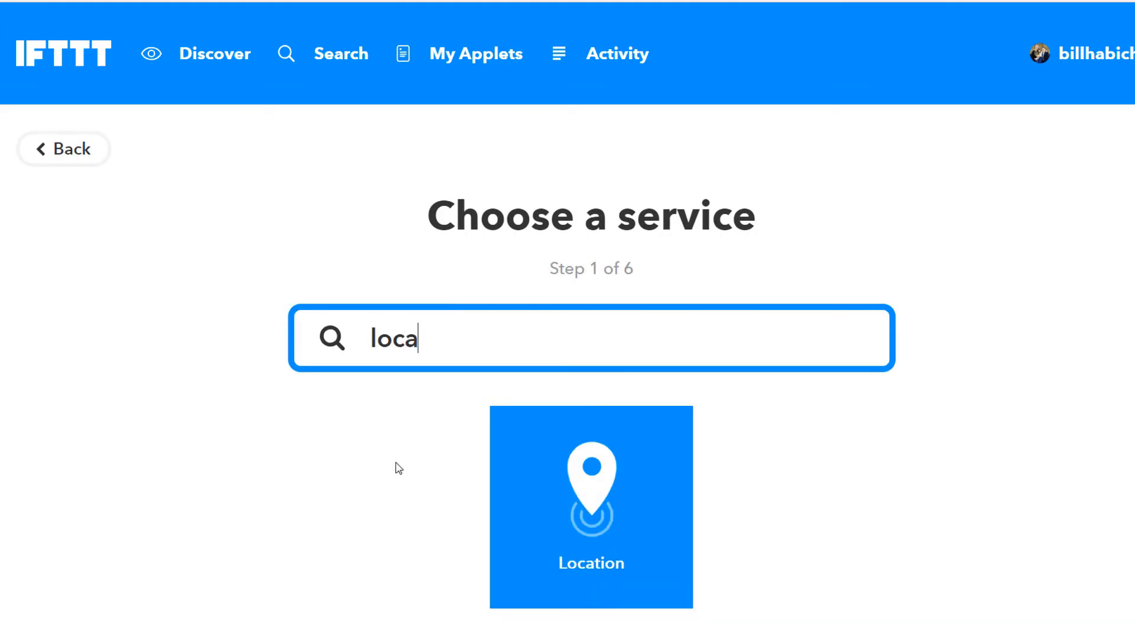
{"action": "left_click", "coordinate": [552, 506]}
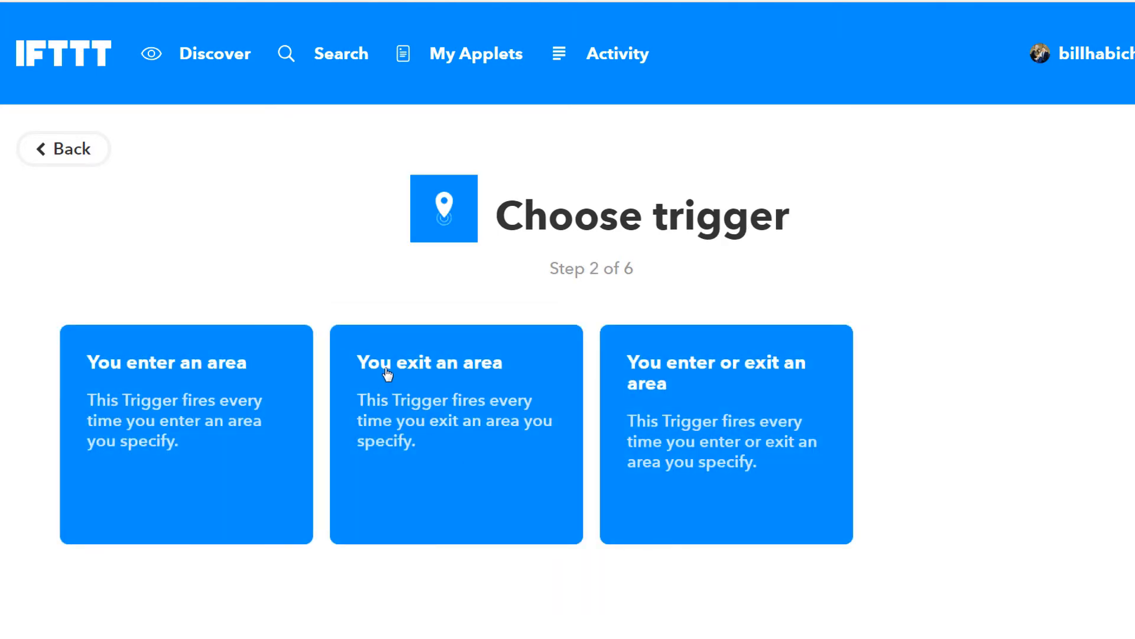
{"action": "left_click", "coordinate": [442, 372]}
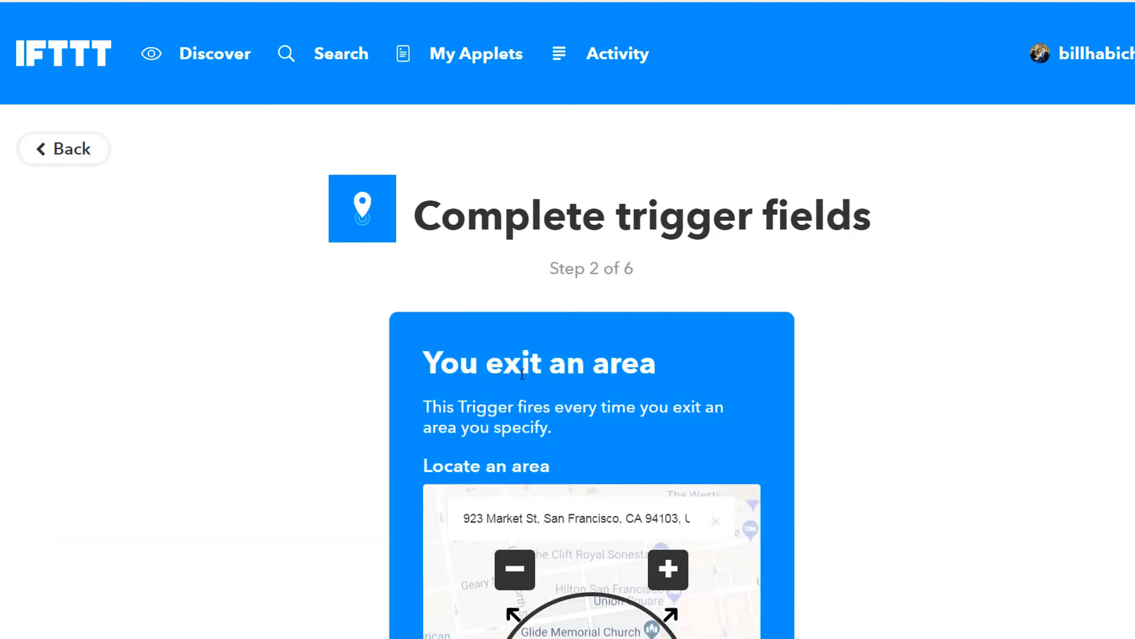
Step: Center the exit-area trigger's map on UCDMC and create the location trigger
{"action": "scroll", "coordinate": [565, 378], "scroll_direction": "down", "scroll_amount": 1}
{"action": "left_click_drag", "start_coordinate": [467, 435], "coordinate": [694, 435]}
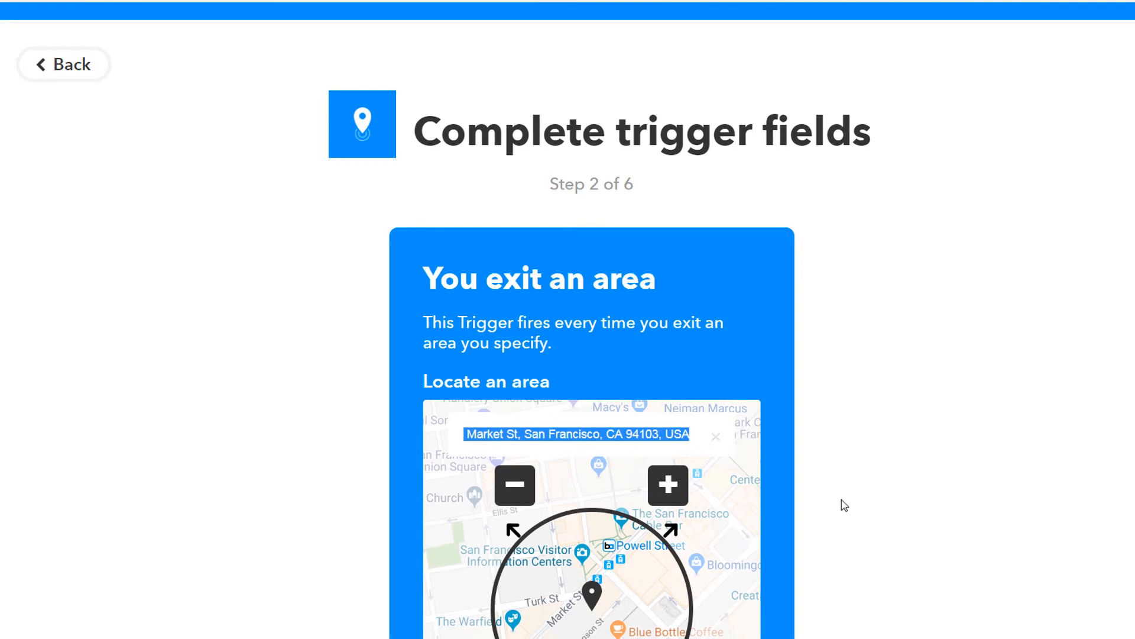
{"action": "type", "text": "UCDMC"}
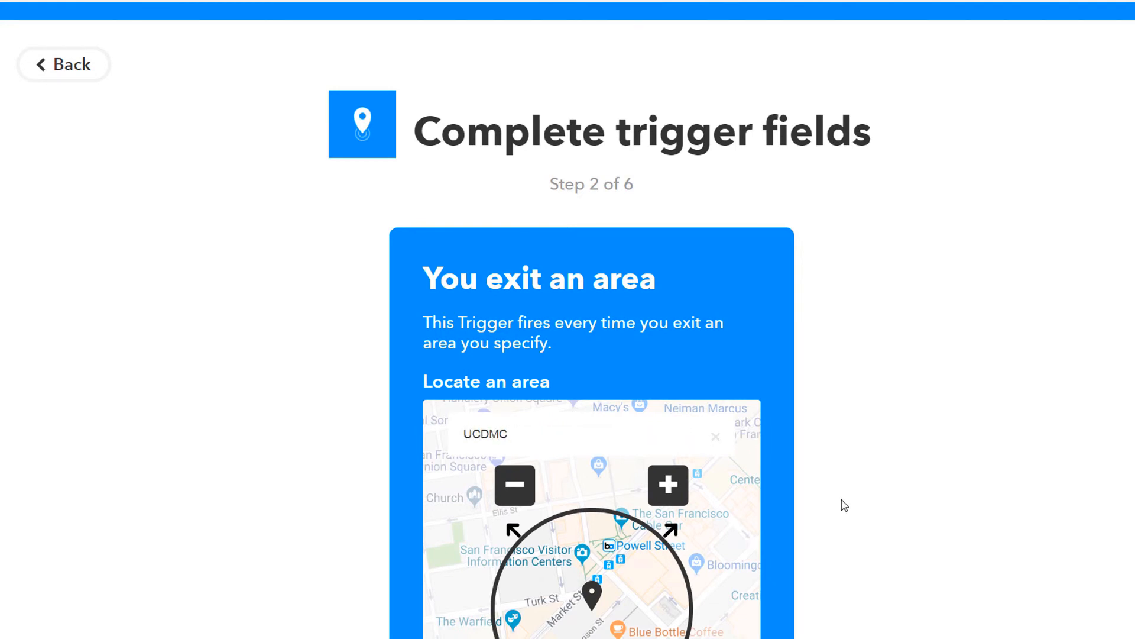
{"action": "key", "text": "Return"}
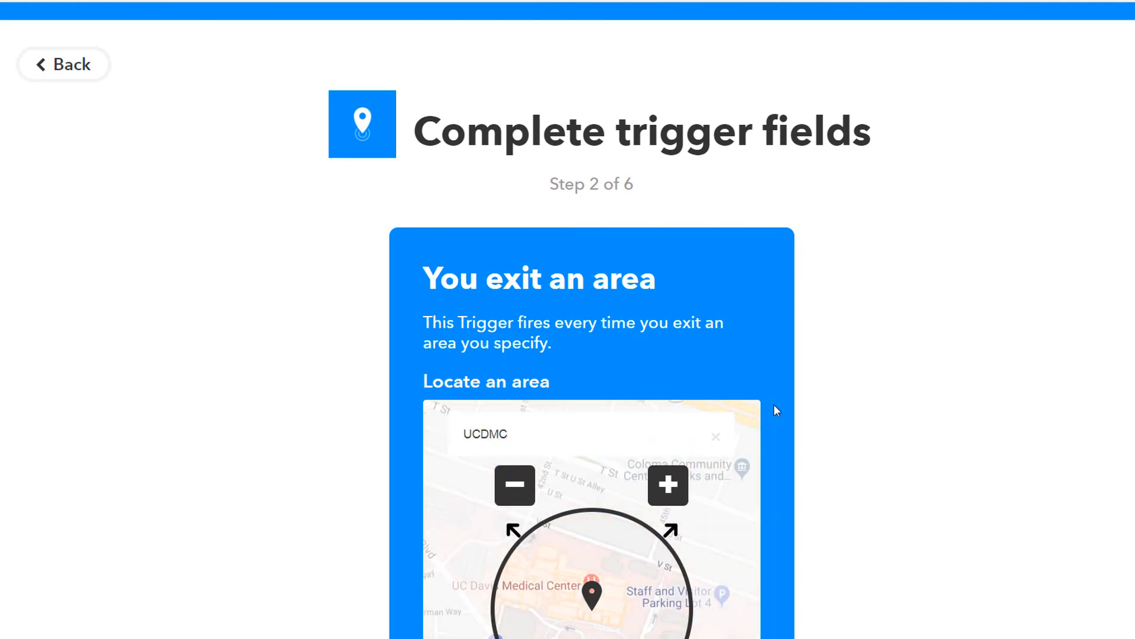
{"action": "scroll", "coordinate": [730, 414], "scroll_direction": "down", "scroll_amount": 7}
{"action": "left_click", "coordinate": [638, 423]}
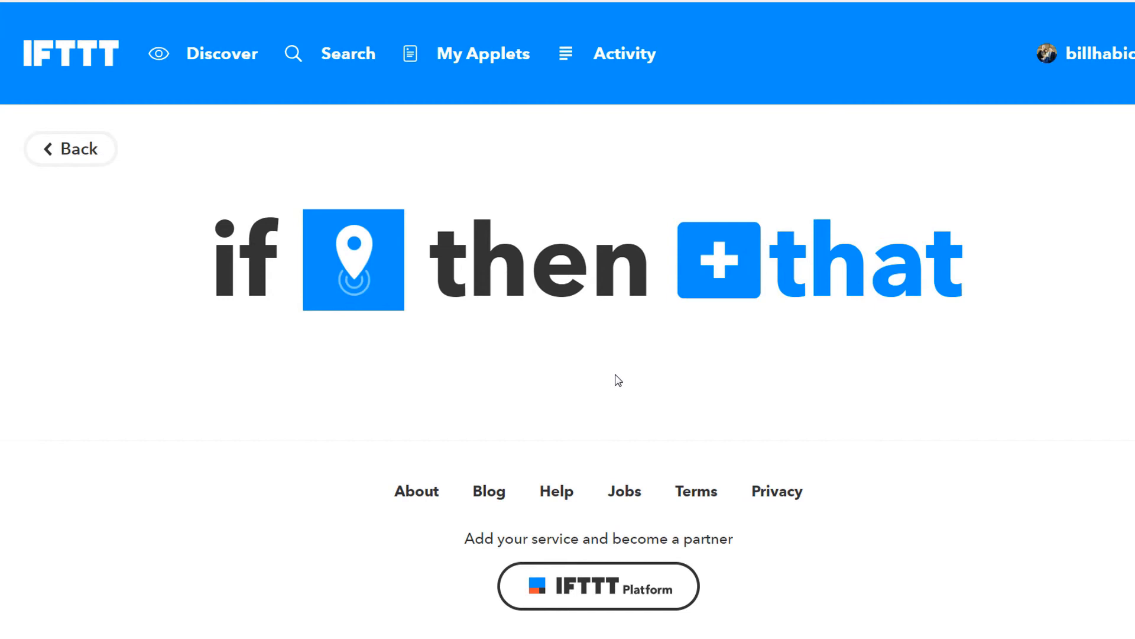
Step: Choose ClickSend SMS as the action service with its Send SMS action
{"action": "left_click", "coordinate": [783, 261]}
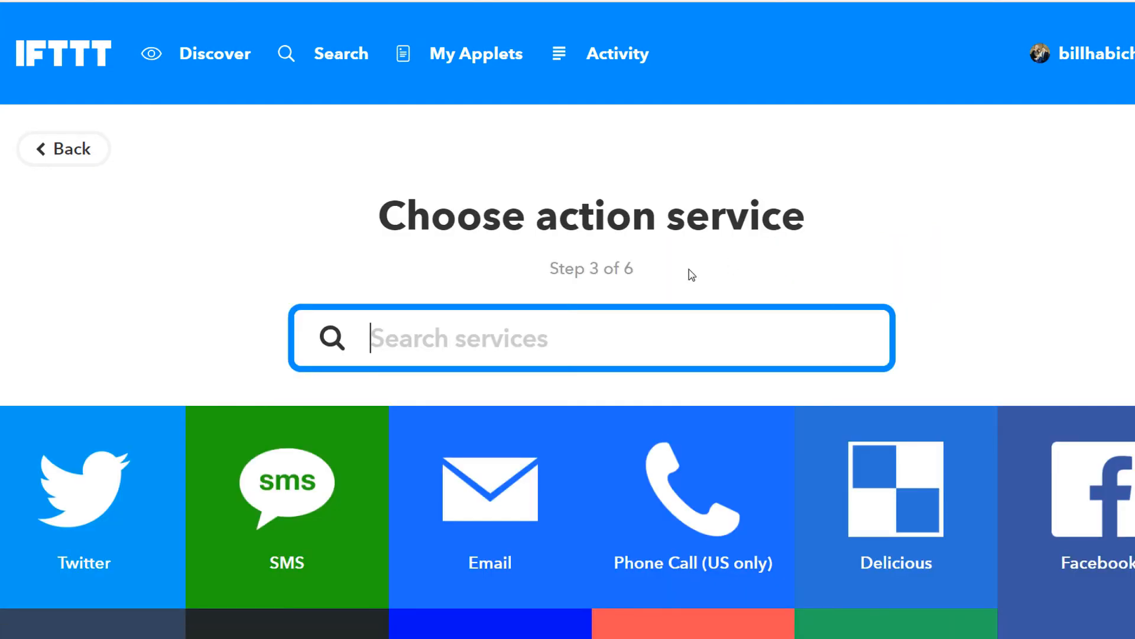
{"action": "type", "text": "click"}
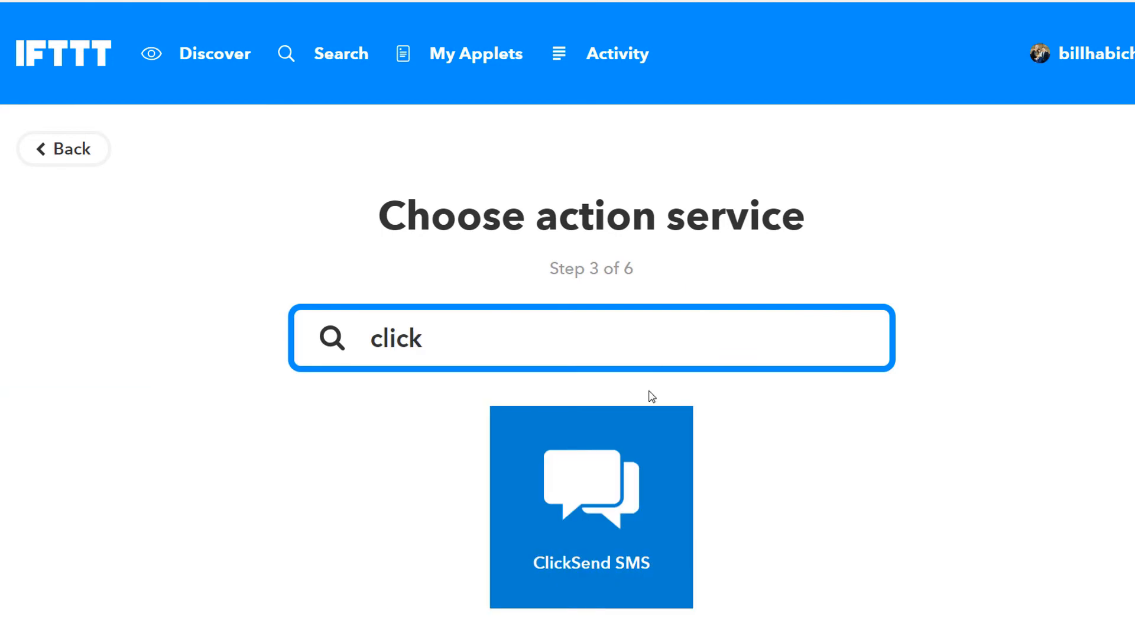
{"action": "left_click", "coordinate": [582, 469]}
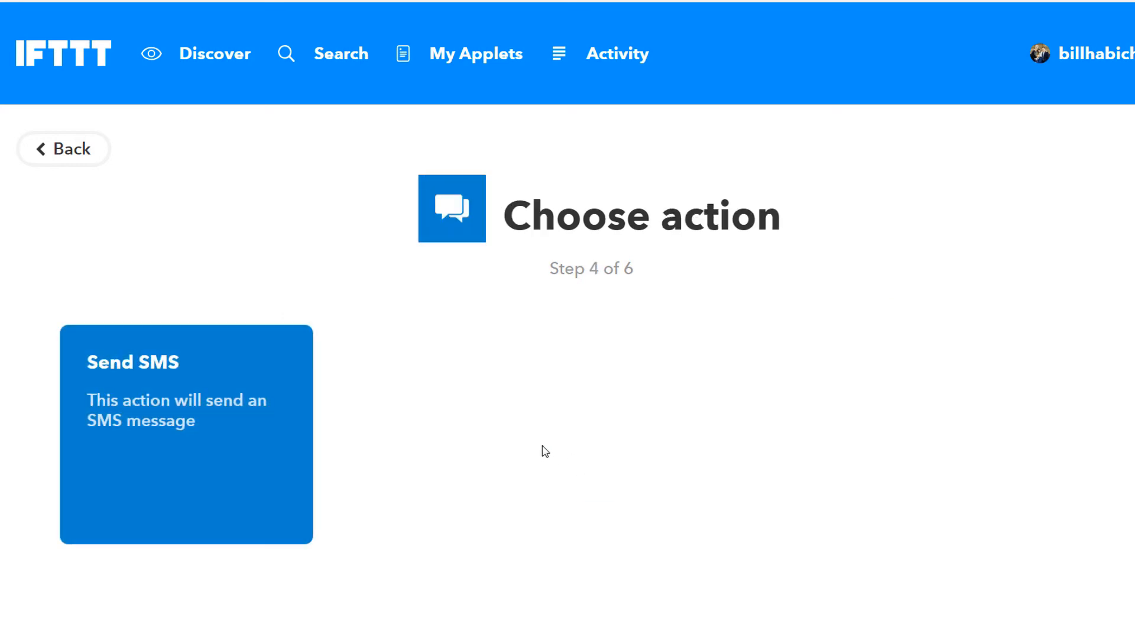
{"action": "left_click", "coordinate": [149, 403]}
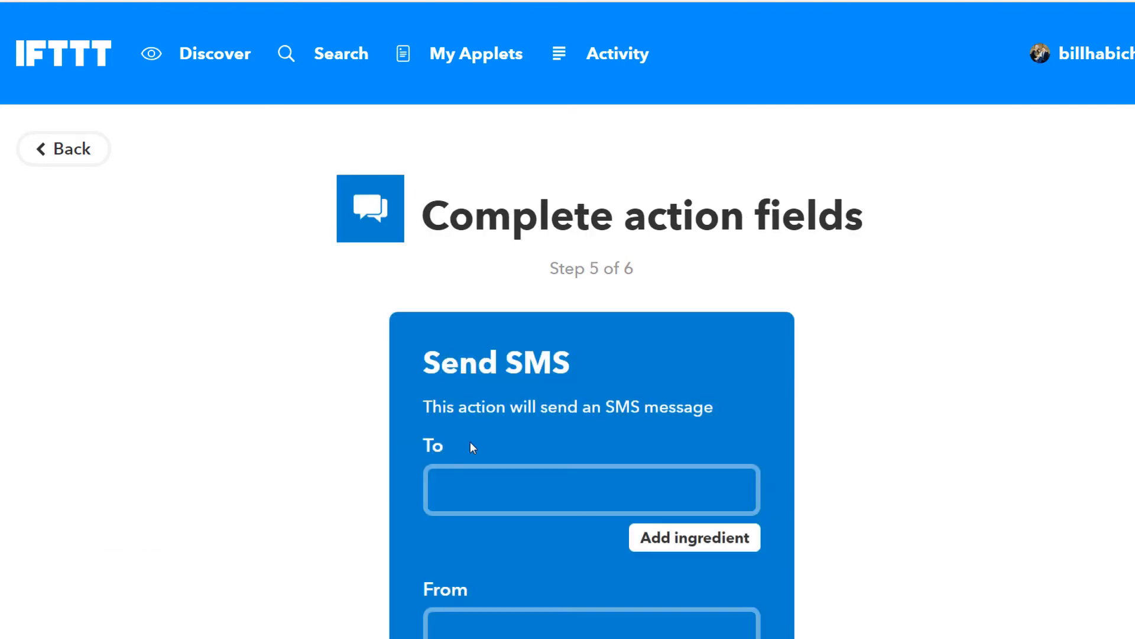
Step: Enter the recipient's phone number and the sender's name, then create the SMS action and finish
{"action": "left_click", "coordinate": [525, 487]}
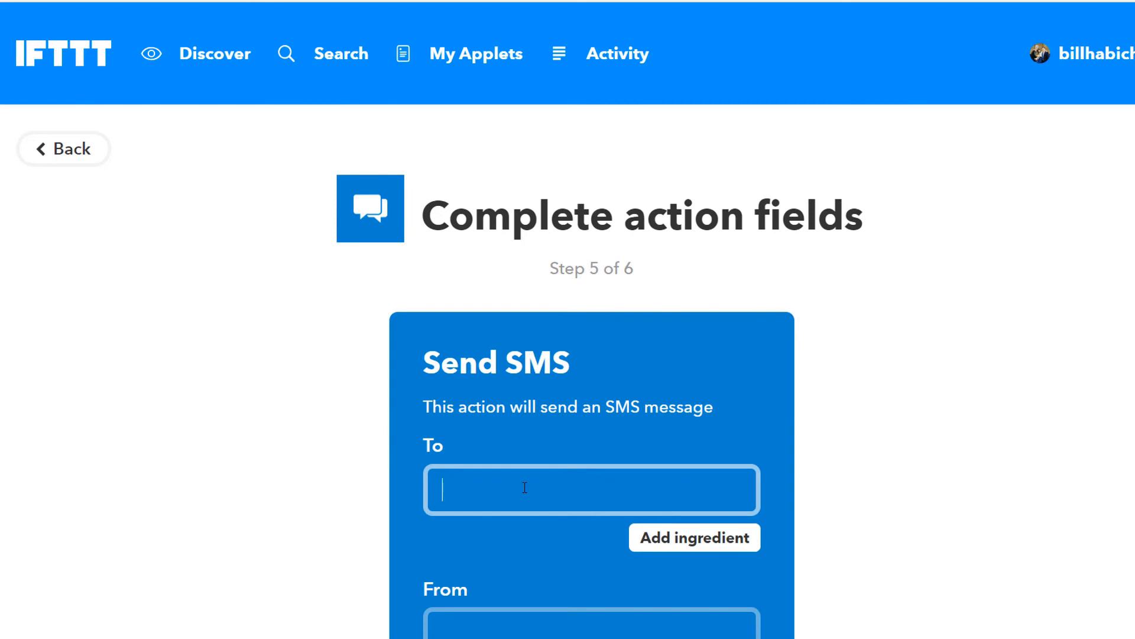
{"action": "type", "text": "555-555-5555"}
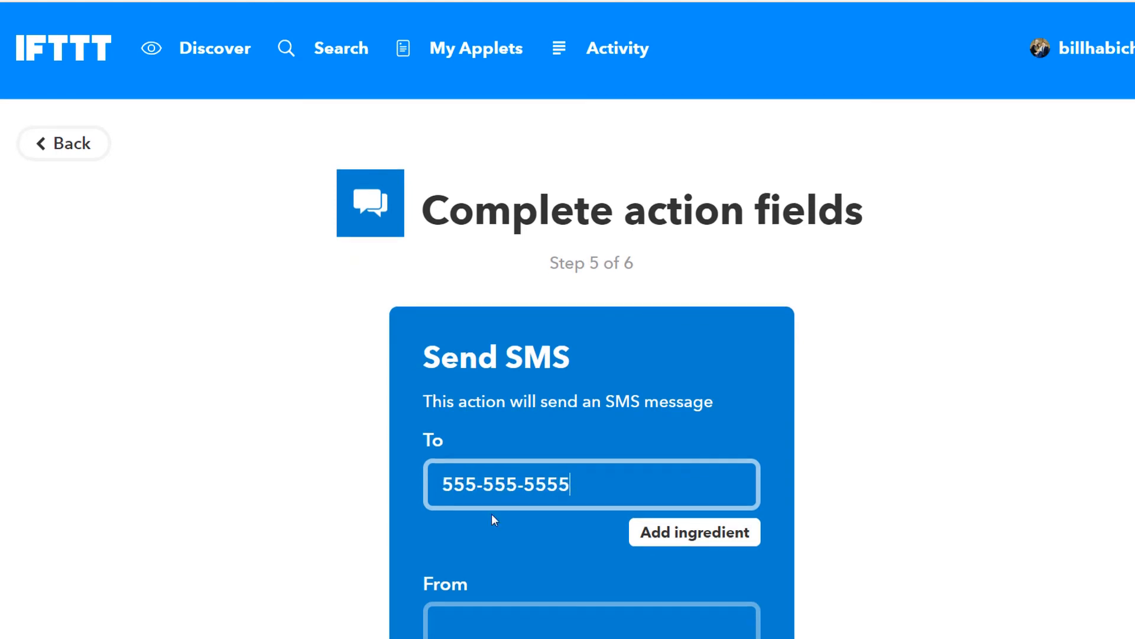
{"action": "scroll", "coordinate": [491, 514], "scroll_direction": "down", "scroll_amount": 4}
{"action": "left_click", "coordinate": [447, 378]}
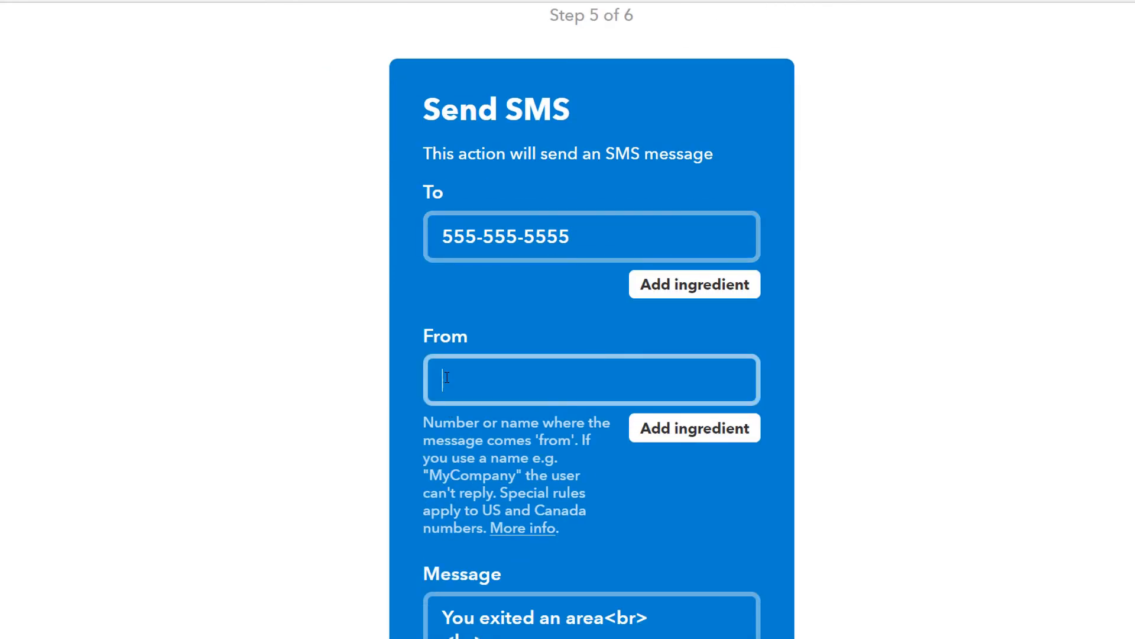
{"action": "scroll", "coordinate": [500, 426], "scroll_direction": "down", "scroll_amount": 4}
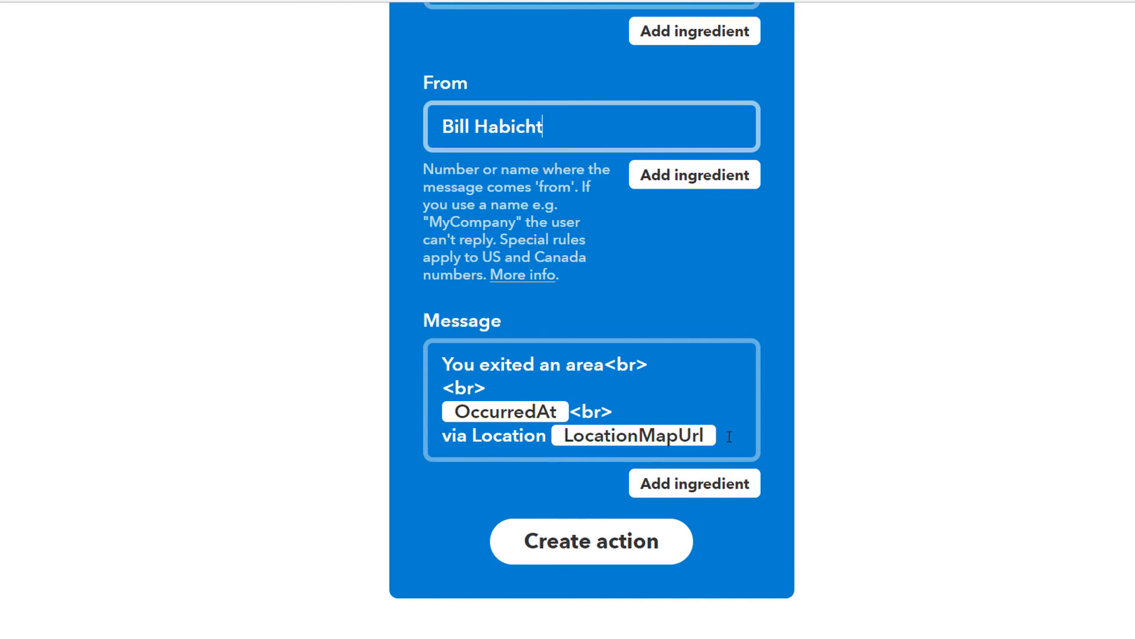
{"action": "left_click", "coordinate": [576, 545]}
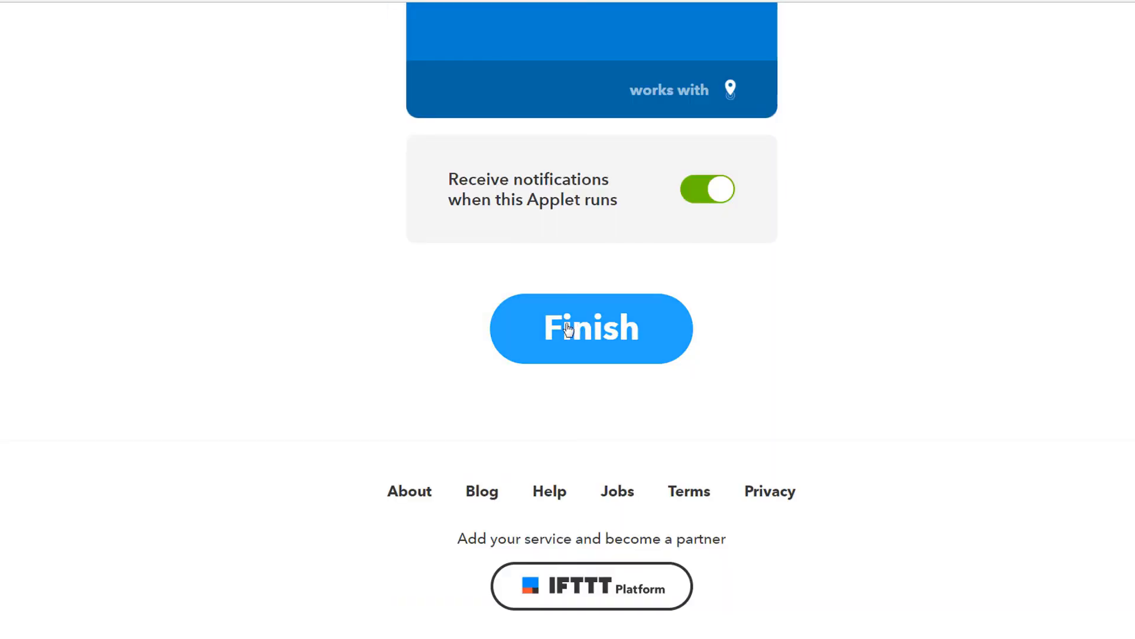
{"action": "left_click", "coordinate": [568, 329]}
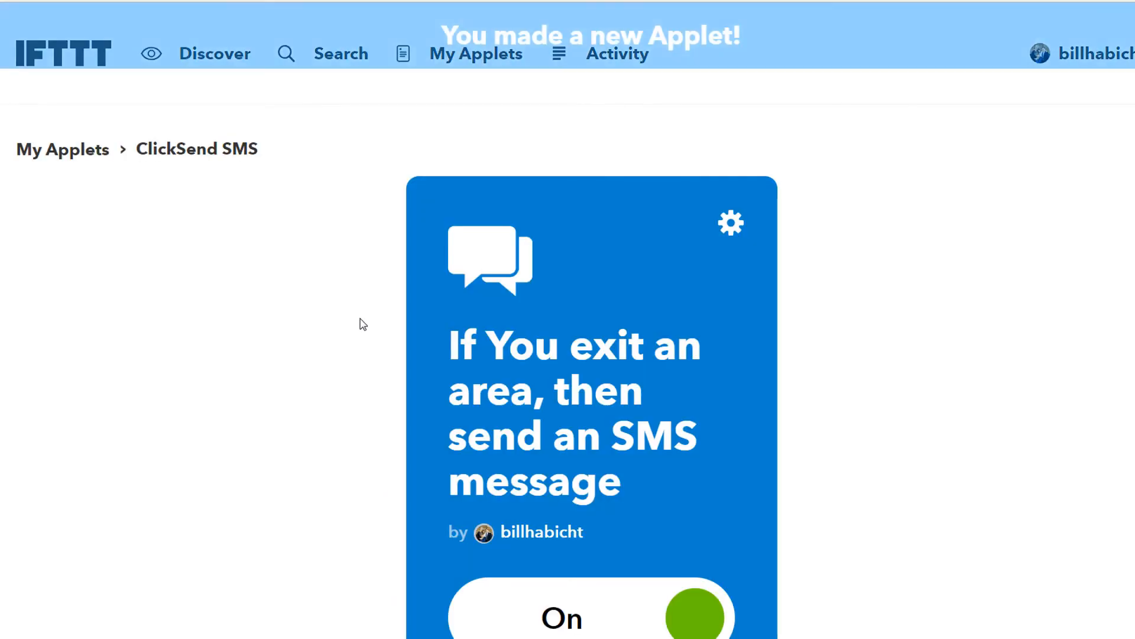